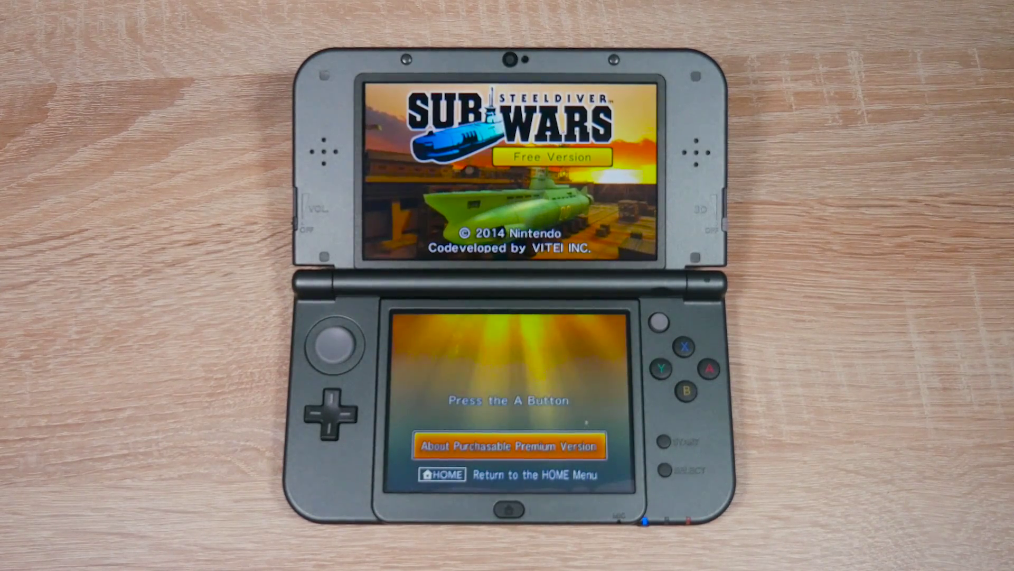
pyautogui.click(555, 417)
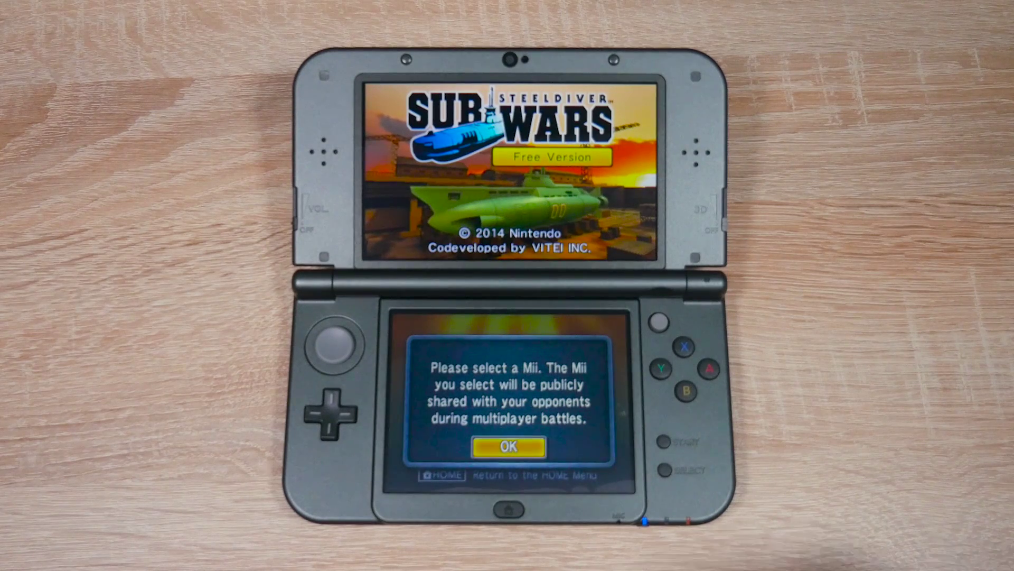
pyautogui.click(515, 446)
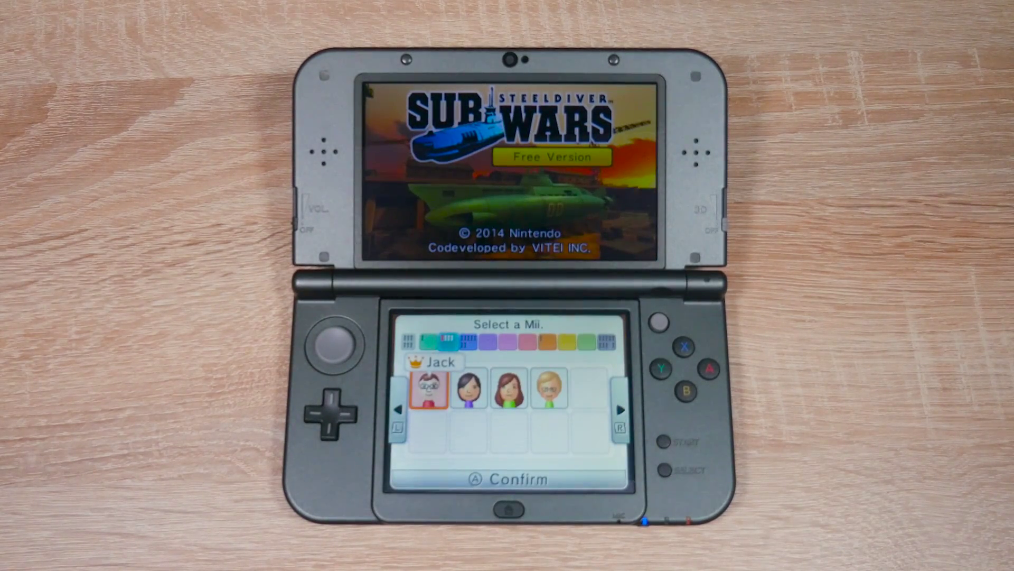
pyautogui.click(581, 478)
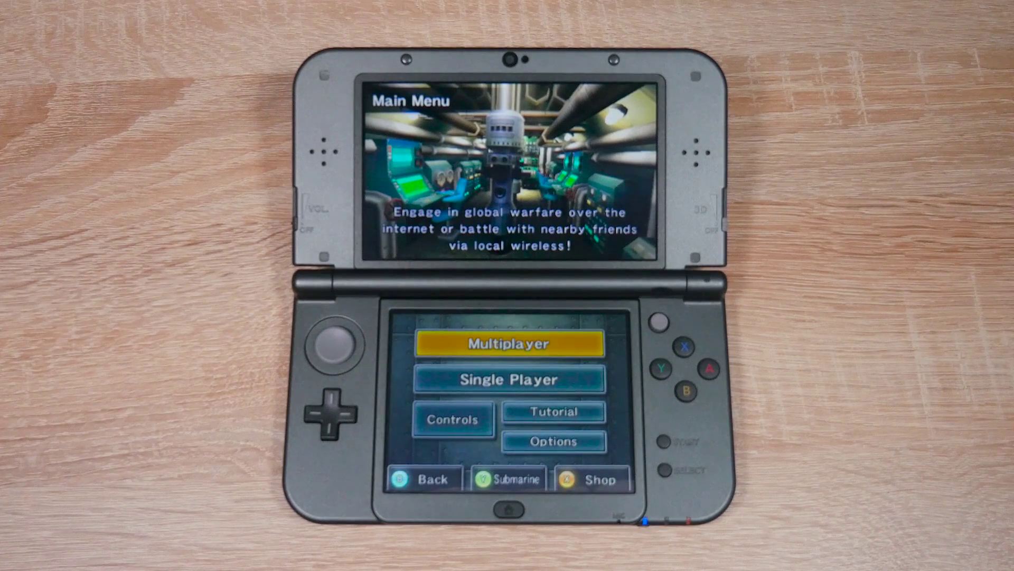
pyautogui.click(436, 481)
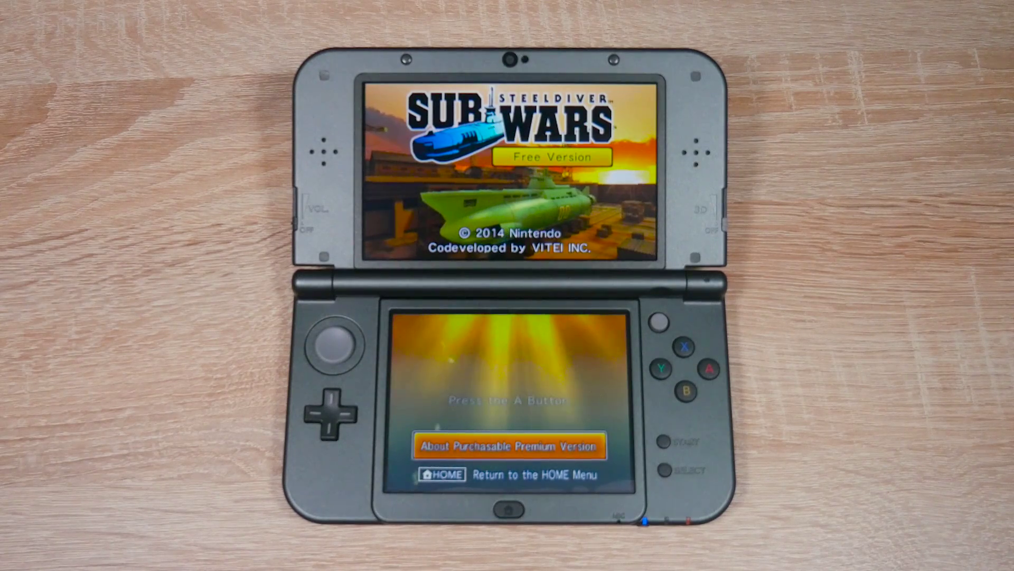
pyautogui.click(508, 509)
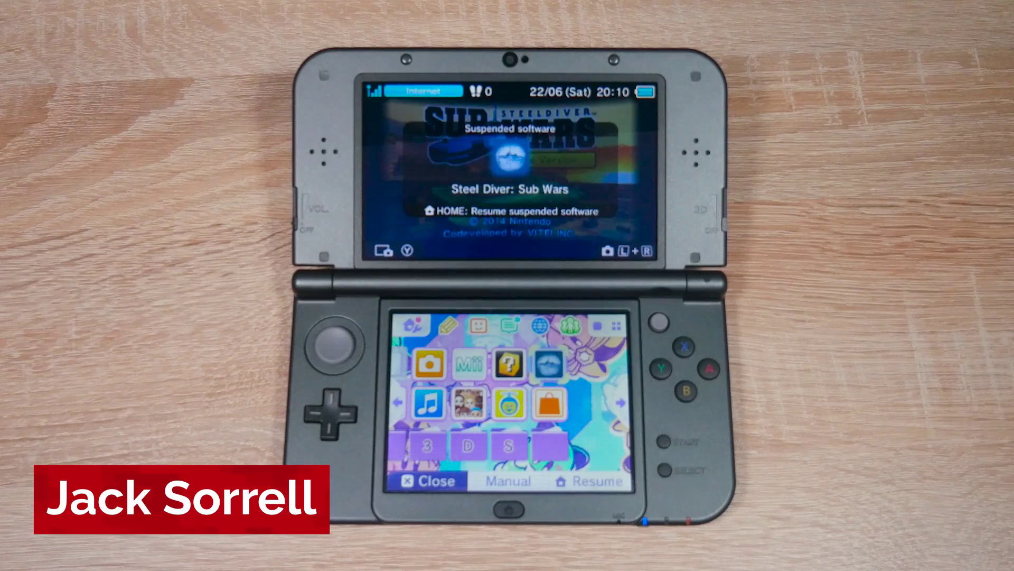
pyautogui.click(439, 482)
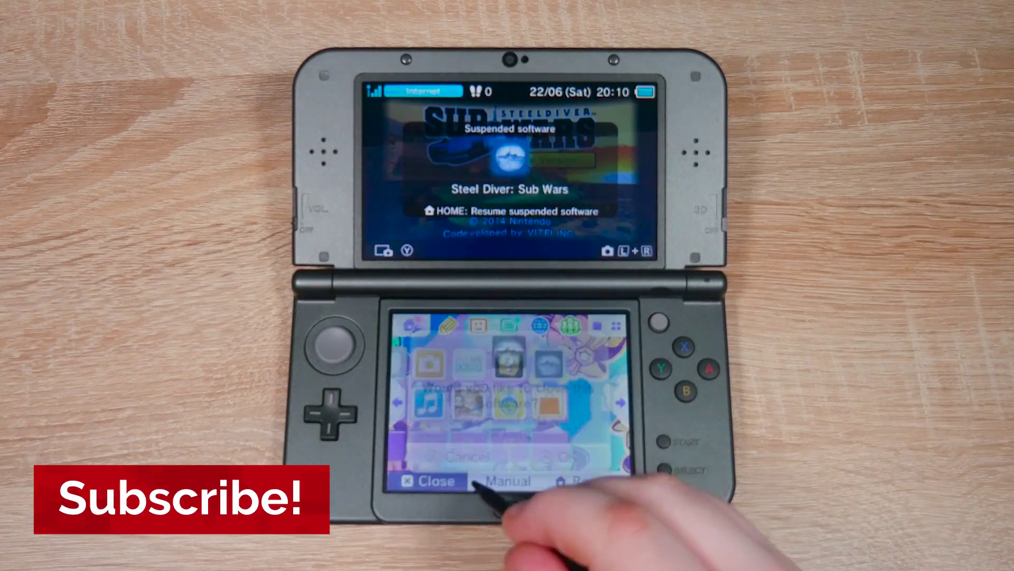
pyautogui.click(567, 460)
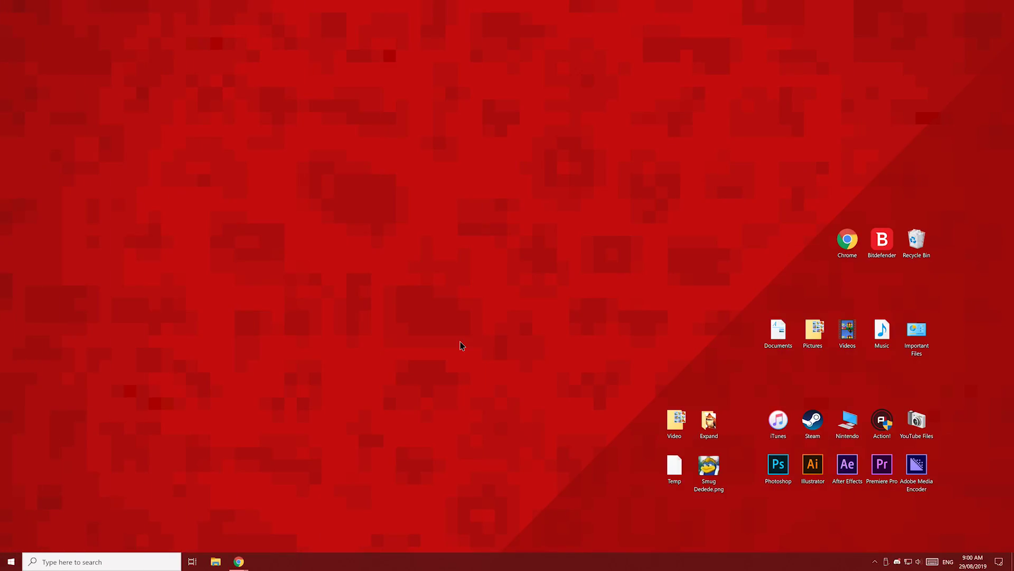
# Switch to the Google Chrome window and go to 3ds.console.guide.
pyautogui.moveTo(248, 560)
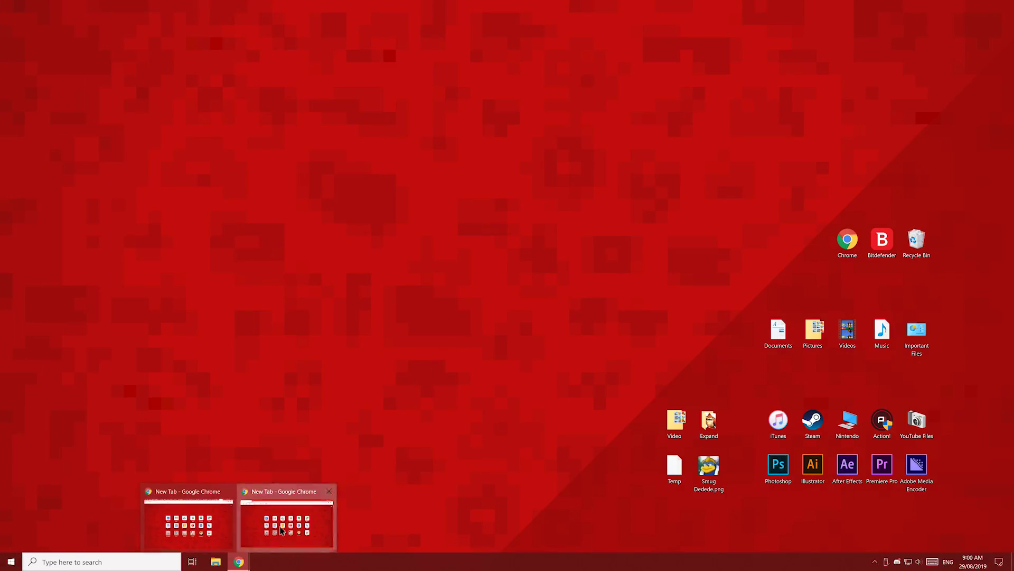
pyautogui.click(282, 524)
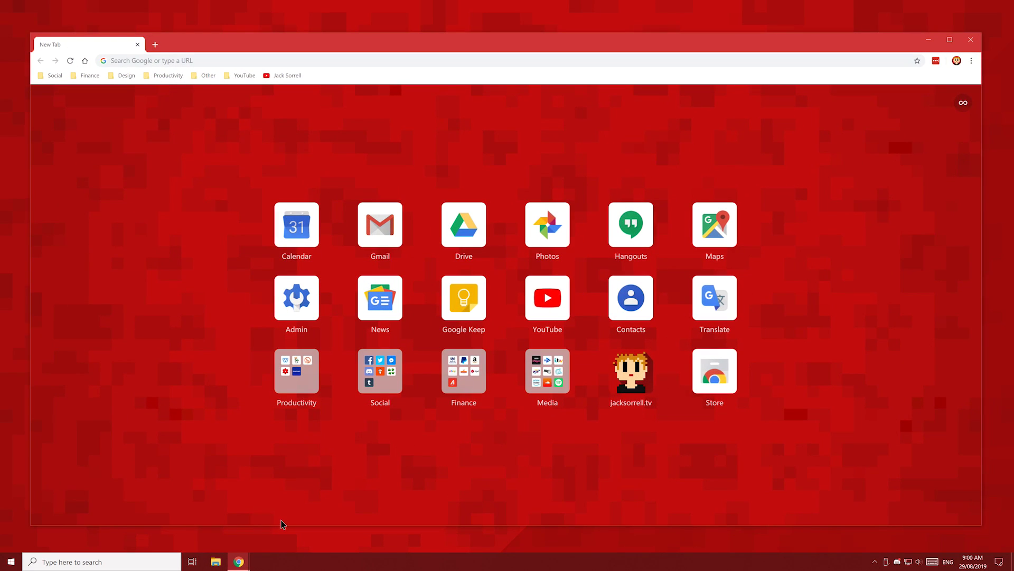
pyautogui.click(328, 56)
pyautogui.write('3')
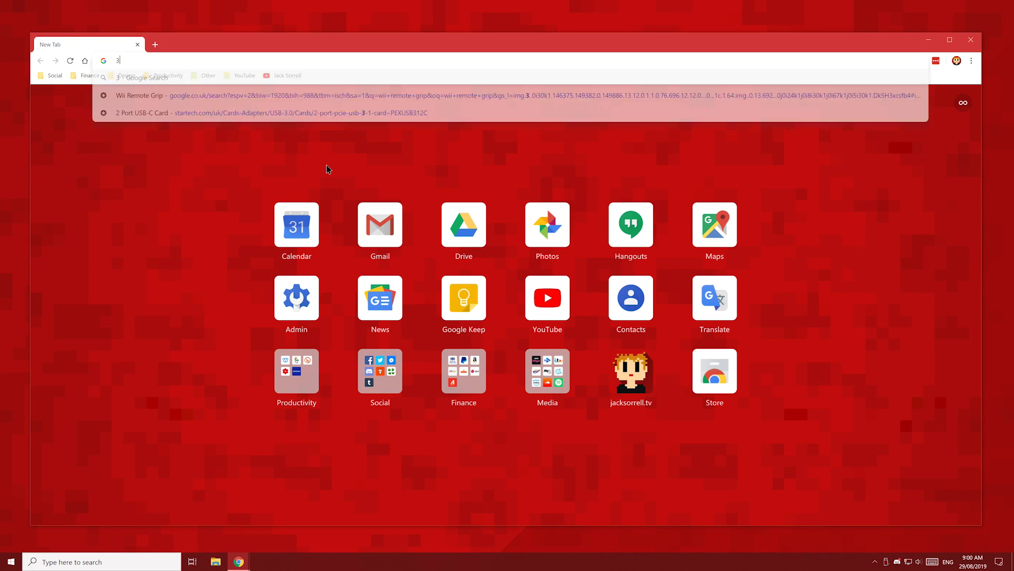
pyautogui.write('ds.console.gui')
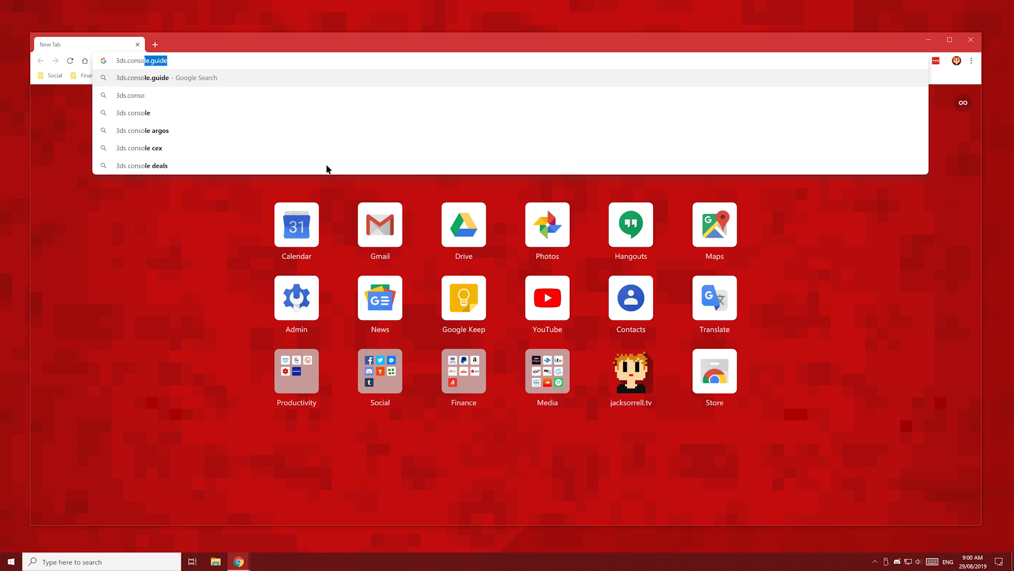
pyautogui.write('de')
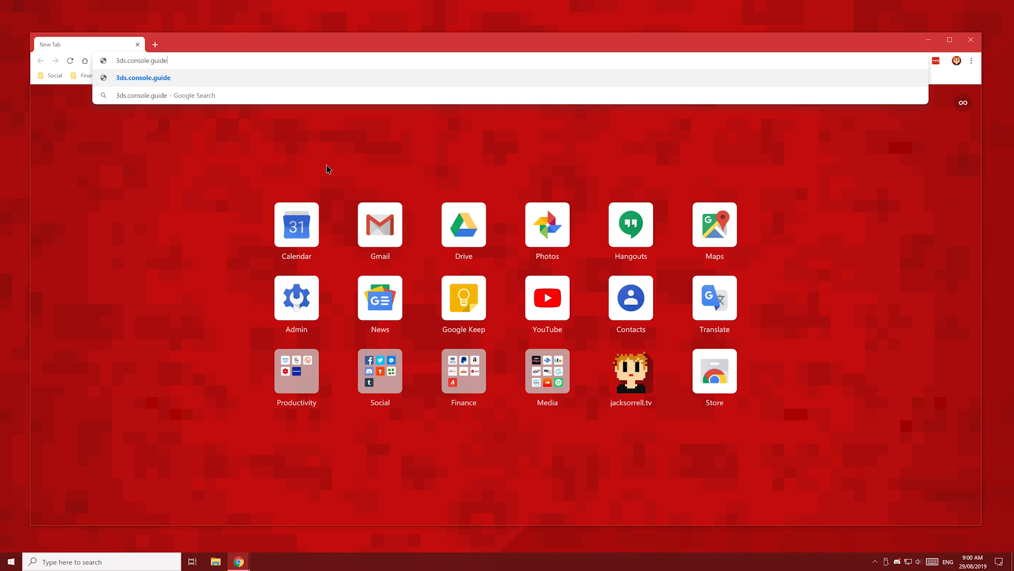
pyautogui.press('Return')
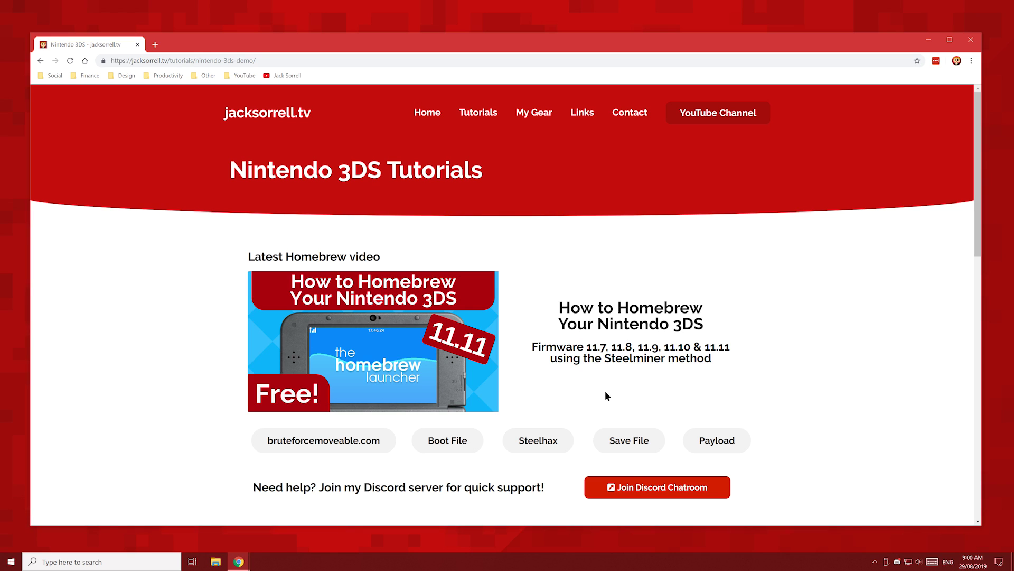
# Follow the Boot File link, download boot.3dsx from the Homebrew Menu v2.0.0 release to the desktop, and close the release page.
pyautogui.click(459, 445)
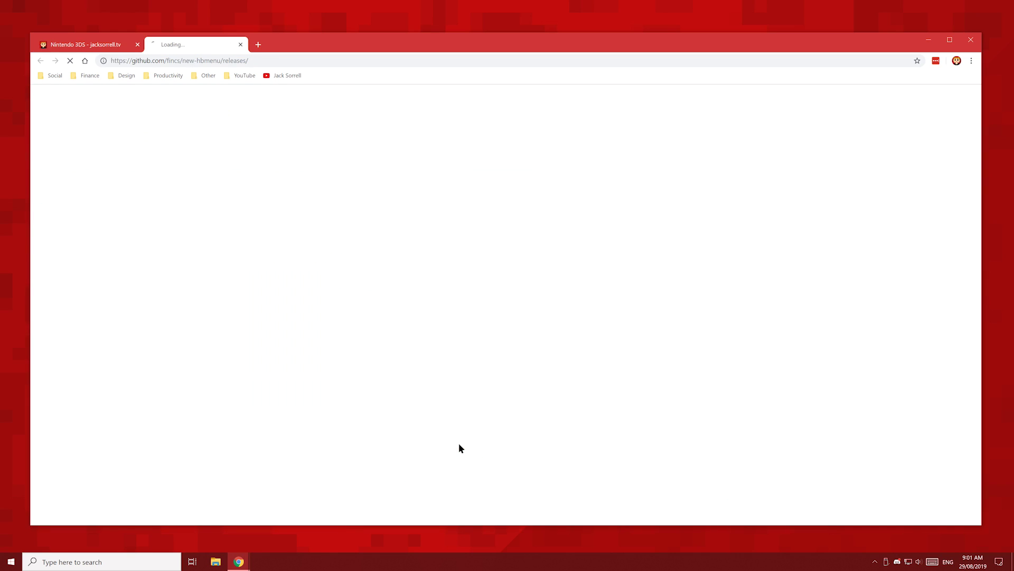
pyautogui.scroll(-3, 481, 413)
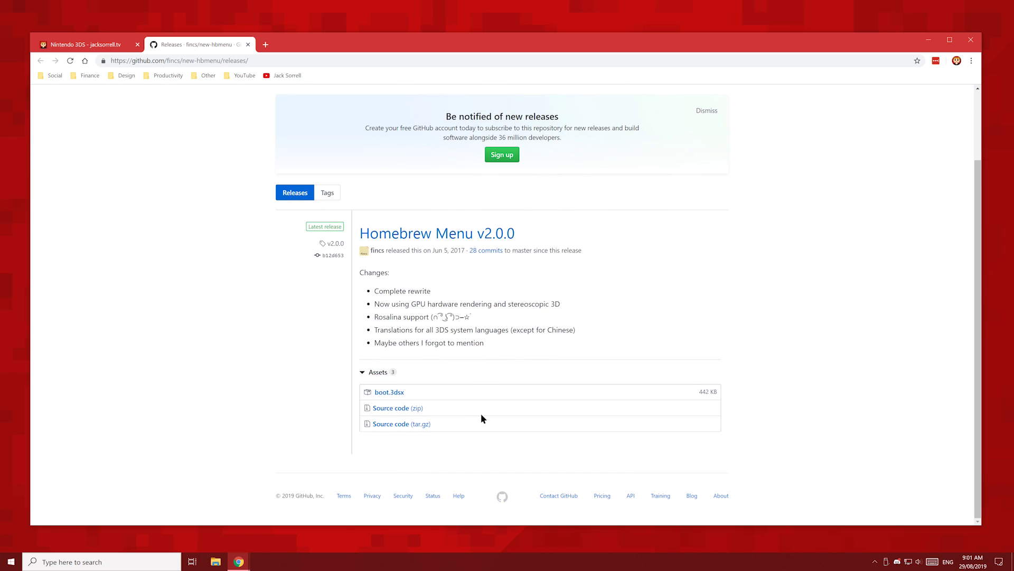
pyautogui.click(390, 393)
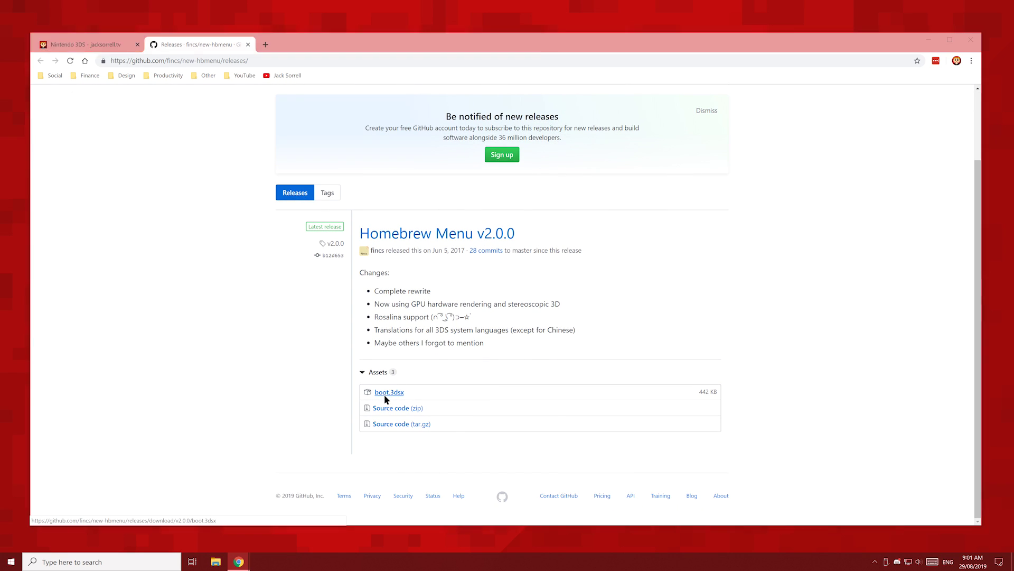
pyautogui.click(487, 413)
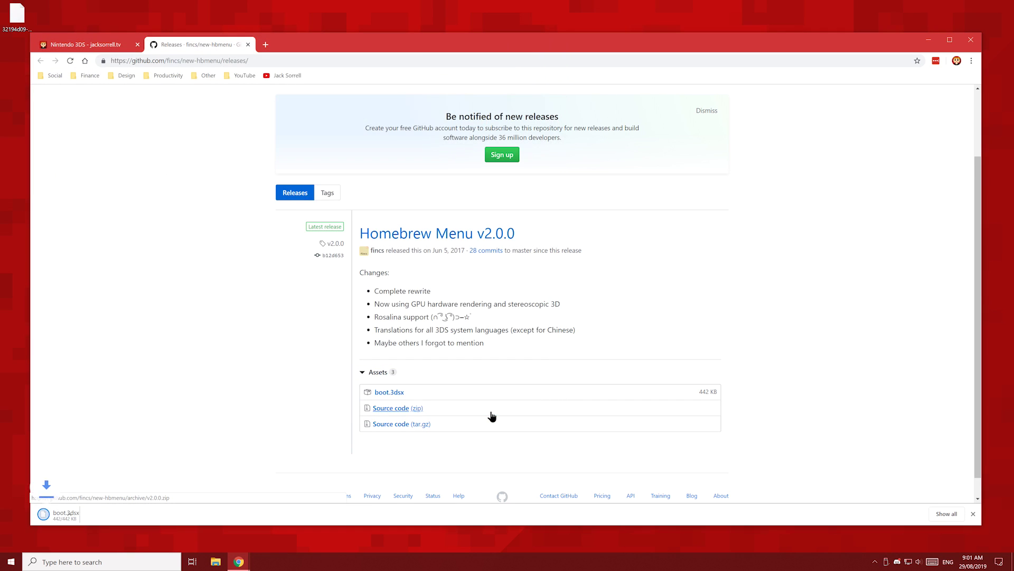
pyautogui.click(248, 44)
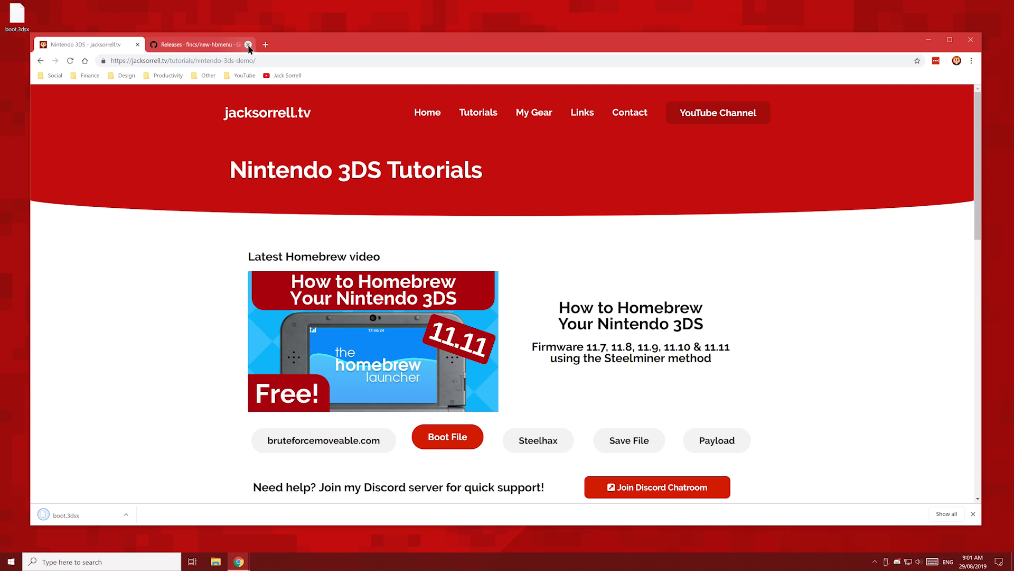
# Follow the Steelhax link, download steelhax-installer.rar to the desktop, and close the GitHub page and the downloads bar.
pyautogui.click(543, 448)
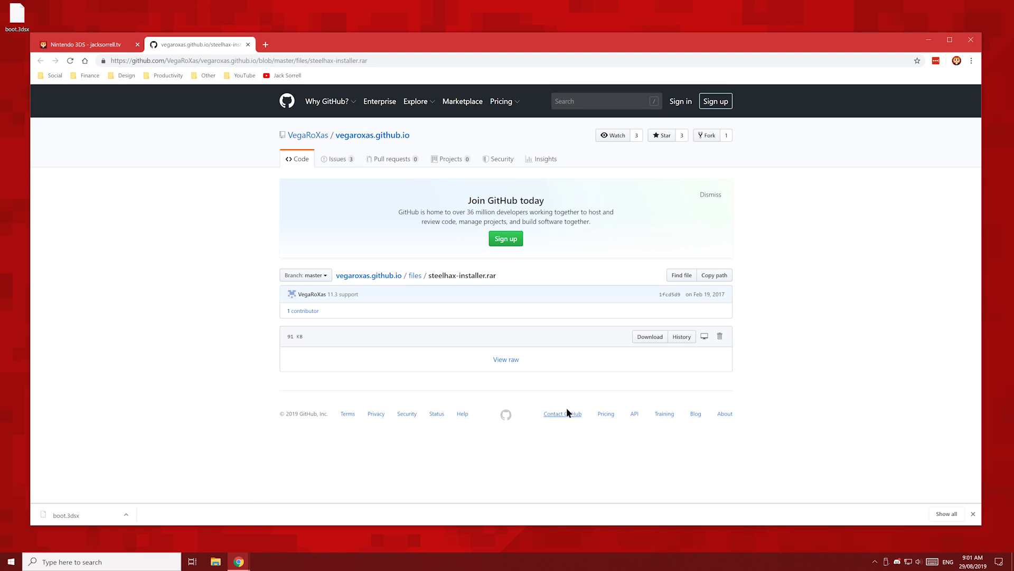
pyautogui.click(644, 342)
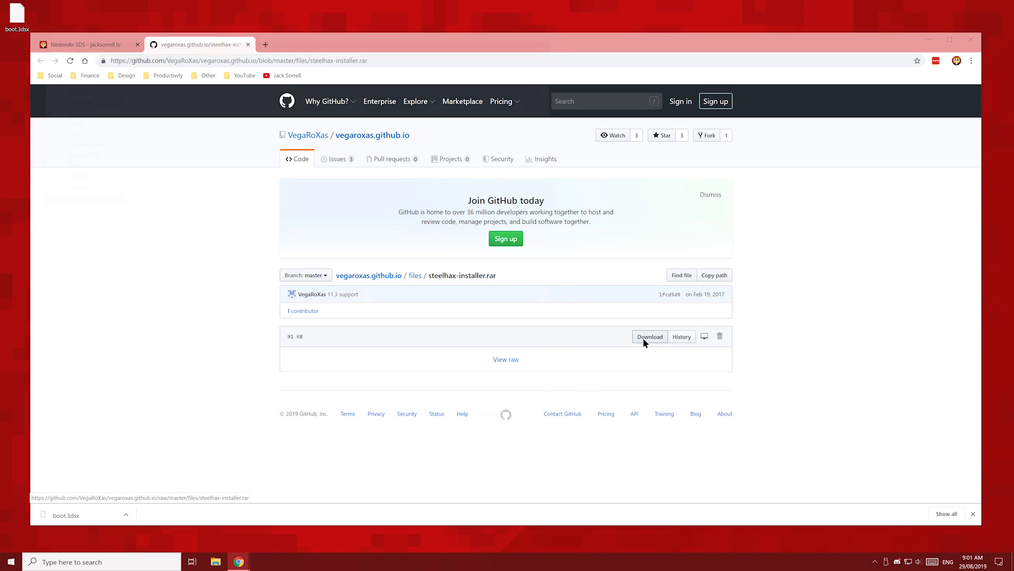
pyautogui.click(498, 414)
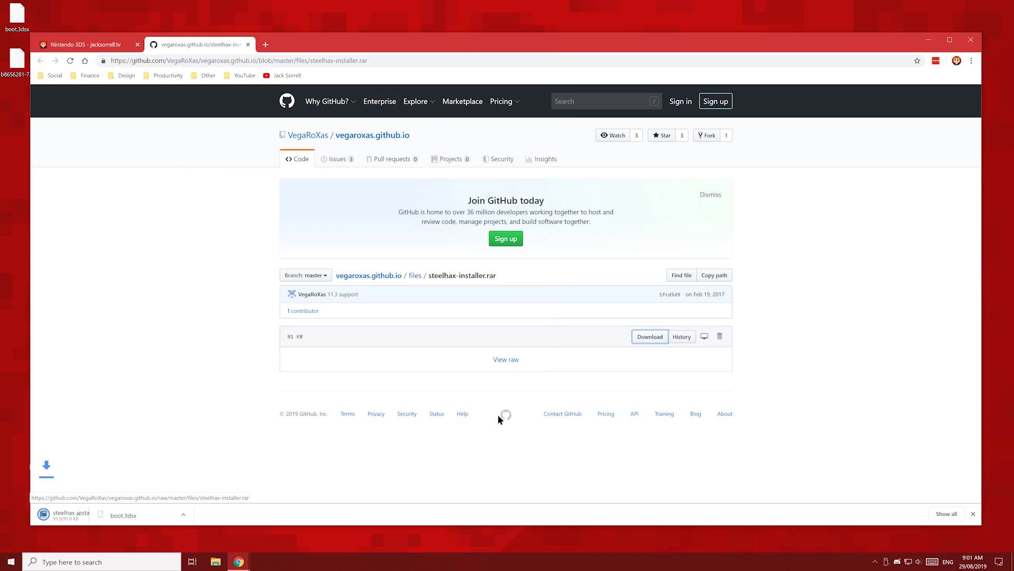
pyautogui.click(248, 44)
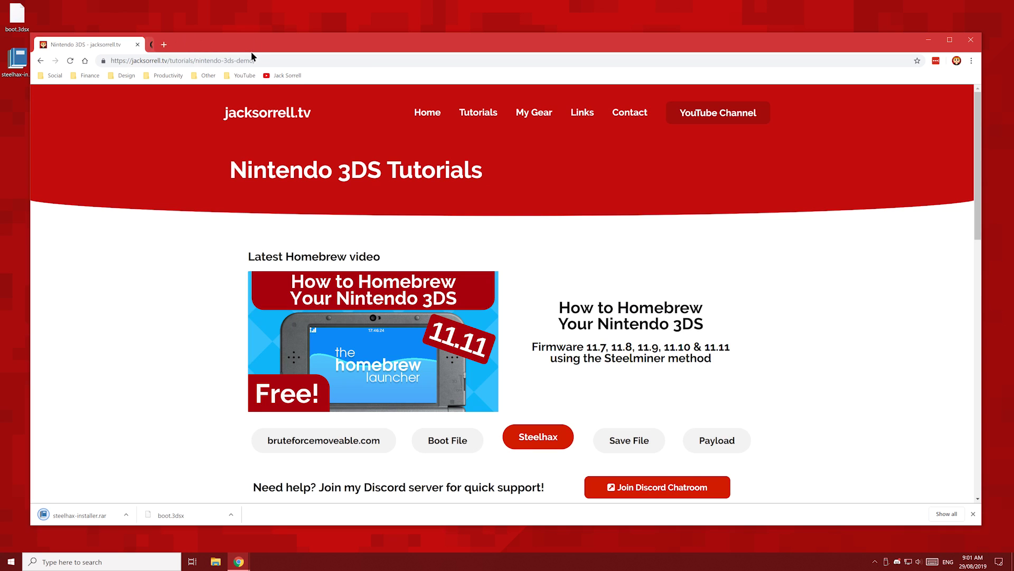
pyautogui.click(973, 513)
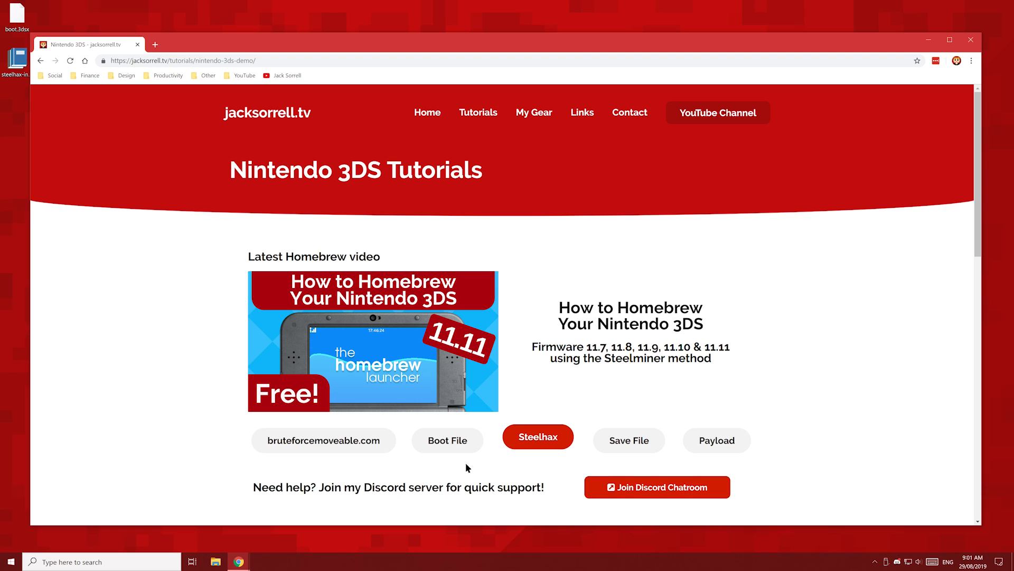
# Open bruteforcemovable.com through the tutorial page's link and its Continue notice, and place the cursor in the friend code field.
pyautogui.click(359, 446)
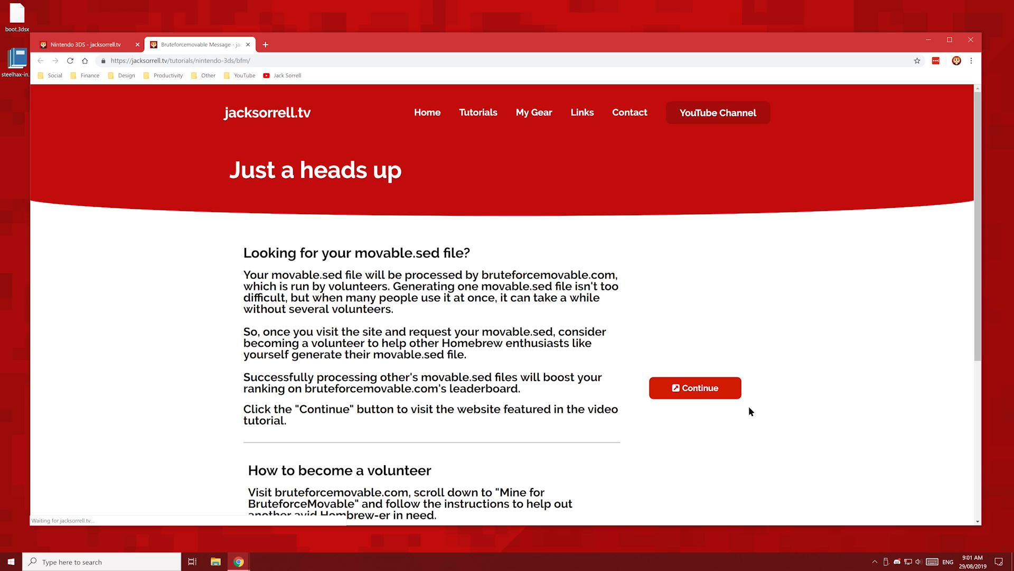
pyautogui.scroll(-1, 750, 411)
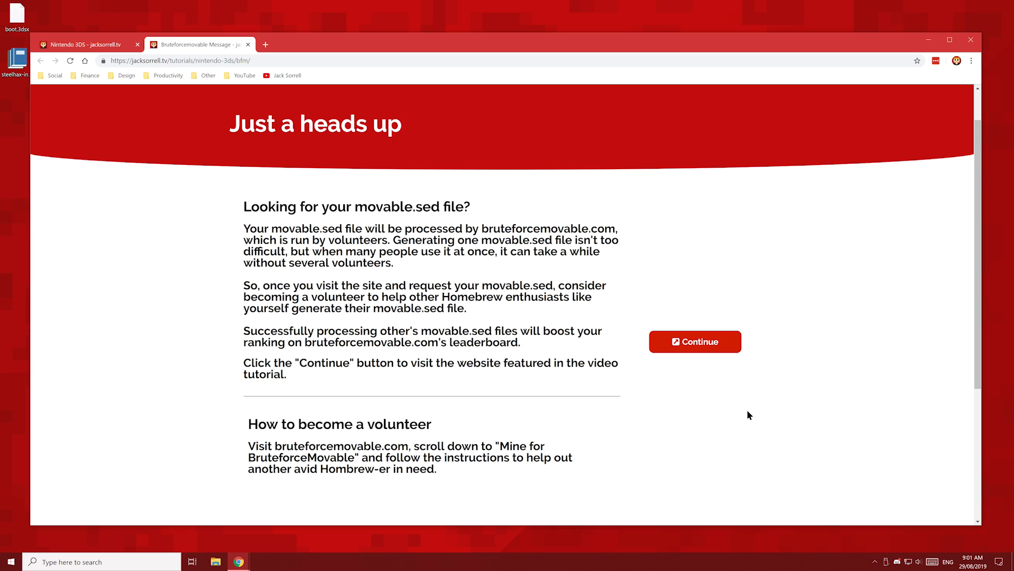
pyautogui.click(698, 341)
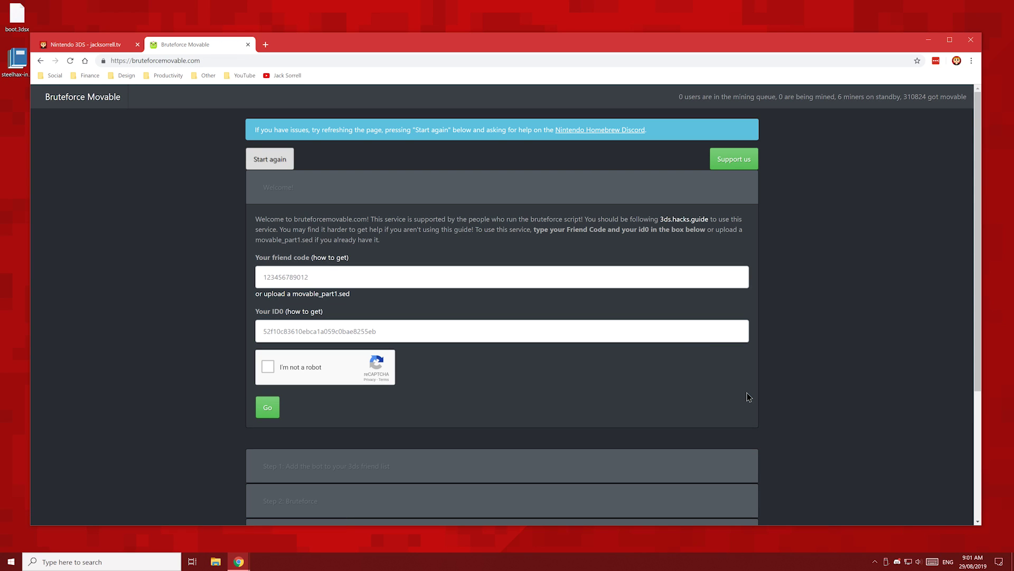
pyautogui.click(326, 275)
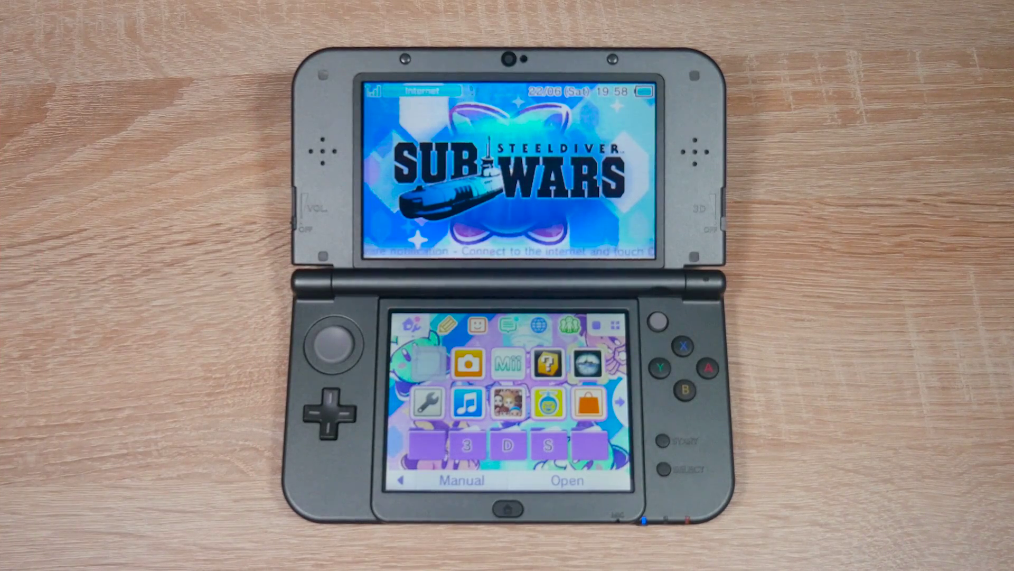
pyautogui.click(477, 324)
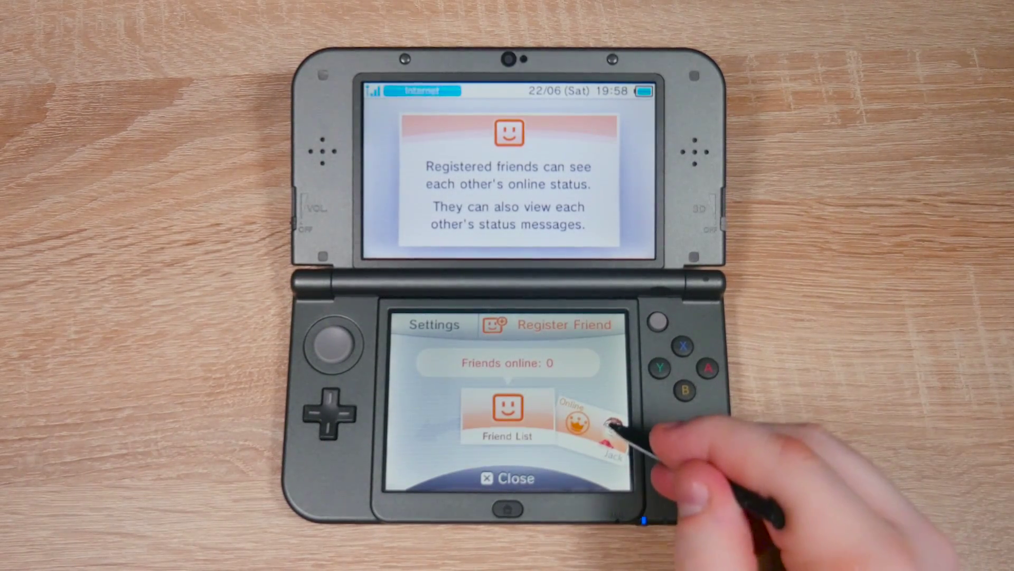
pyautogui.click(602, 429)
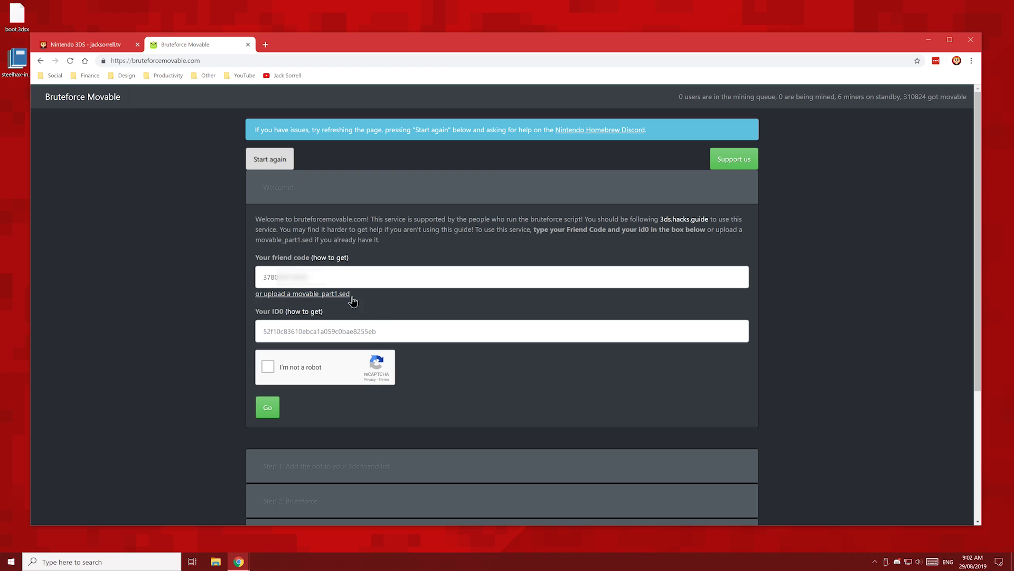
# Minimise the browser and open the 3DS 8GB MSD (G:) drive in File Explorer.
pyautogui.click(338, 331)
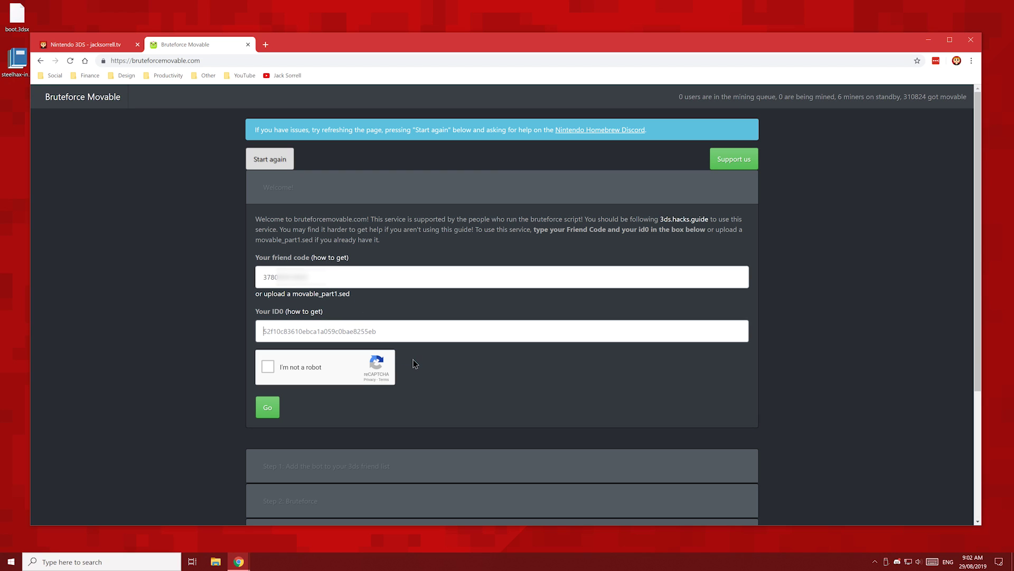
pyautogui.click(415, 364)
pyautogui.click(216, 561)
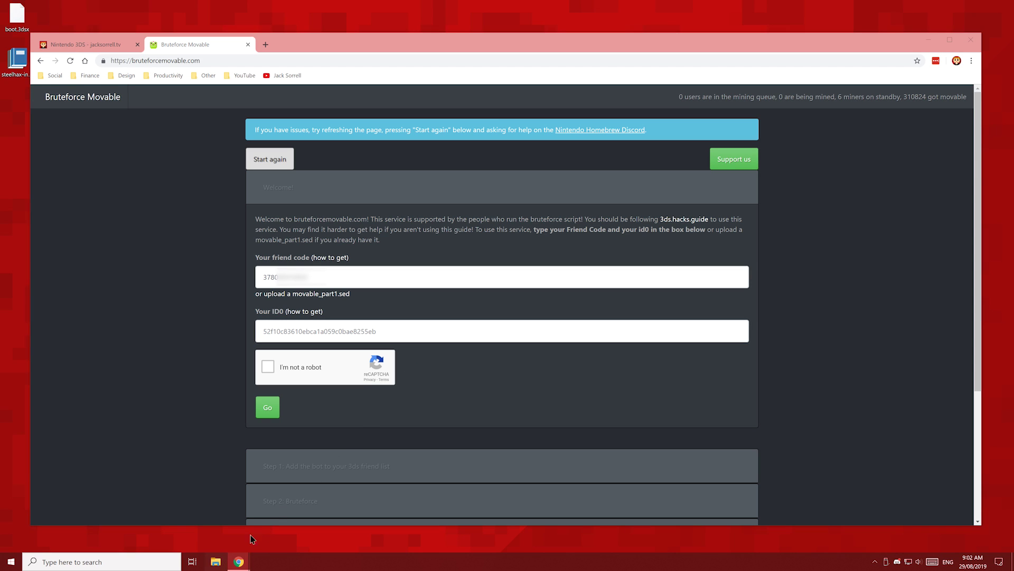
pyautogui.click(928, 40)
pyautogui.doubleClick(517, 381)
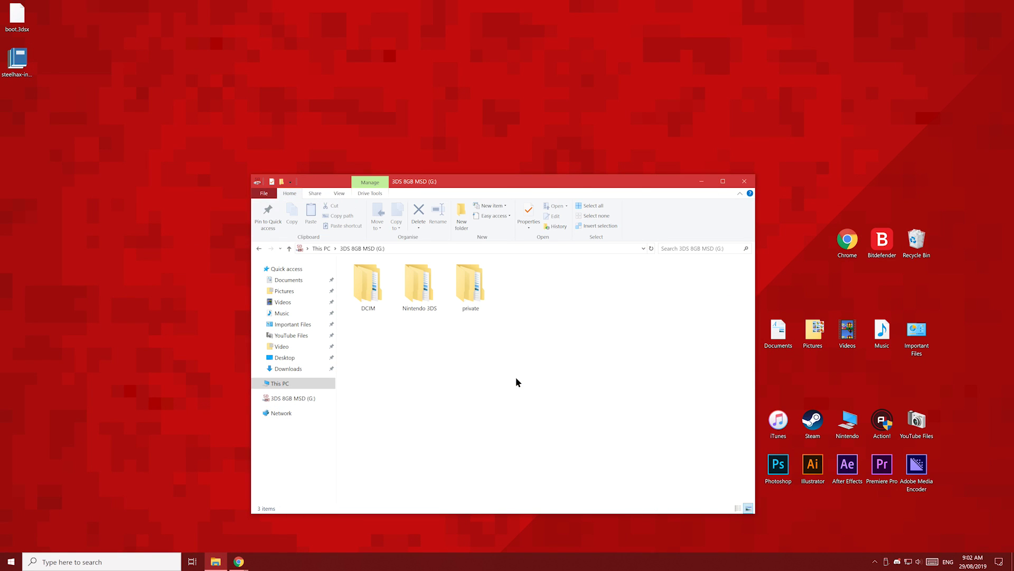
# Rename the Nintendo 3DS folder on the SD card to My Nintendo 3DS.
pyautogui.click(428, 301)
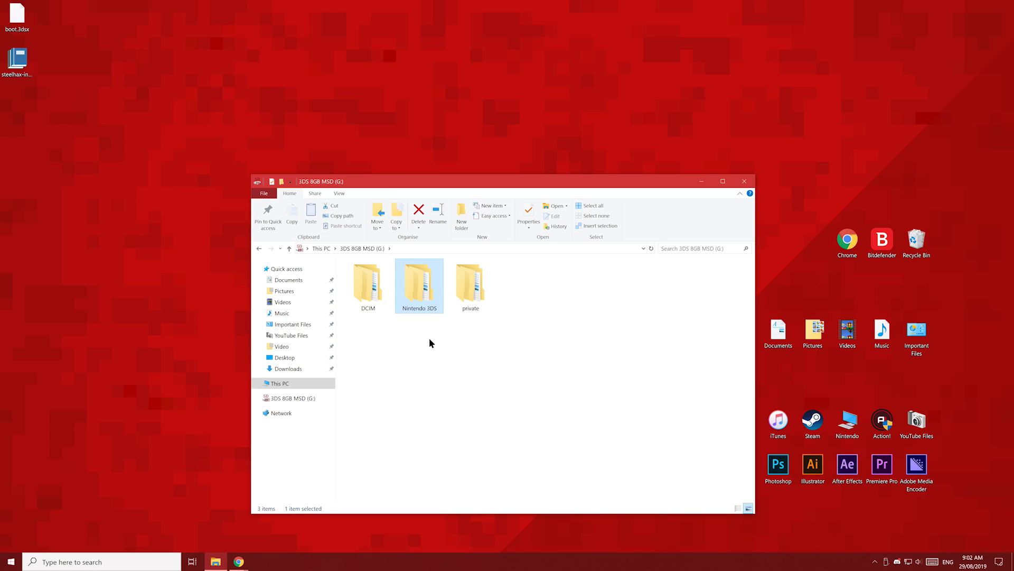
pyautogui.press('F2')
pyautogui.press('Home')
pyautogui.write('My')
pyautogui.click(413, 340)
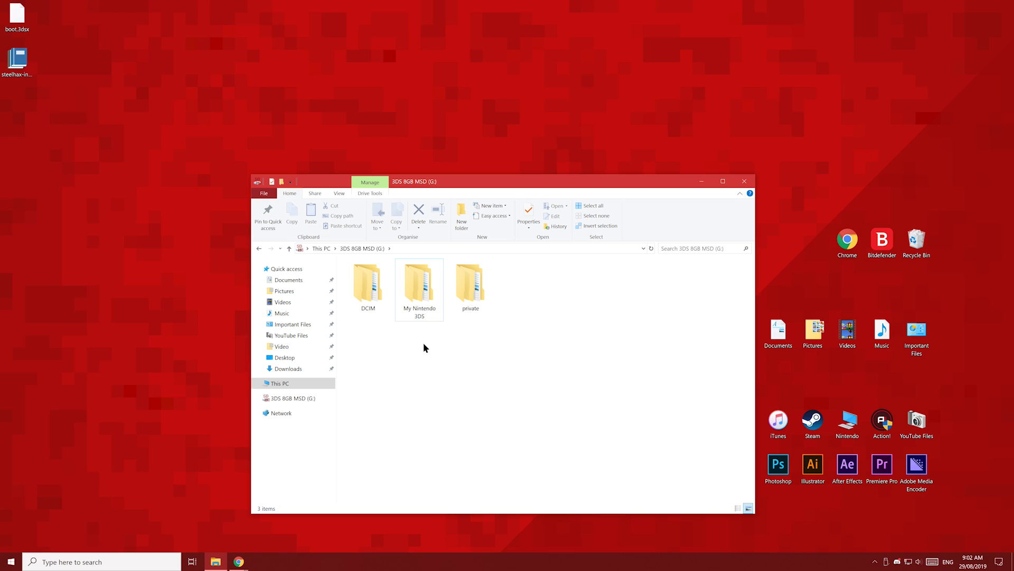
# Eject the 3DS 8GB MSD (G:) drive from the computer.
pyautogui.rightClick(326, 400)
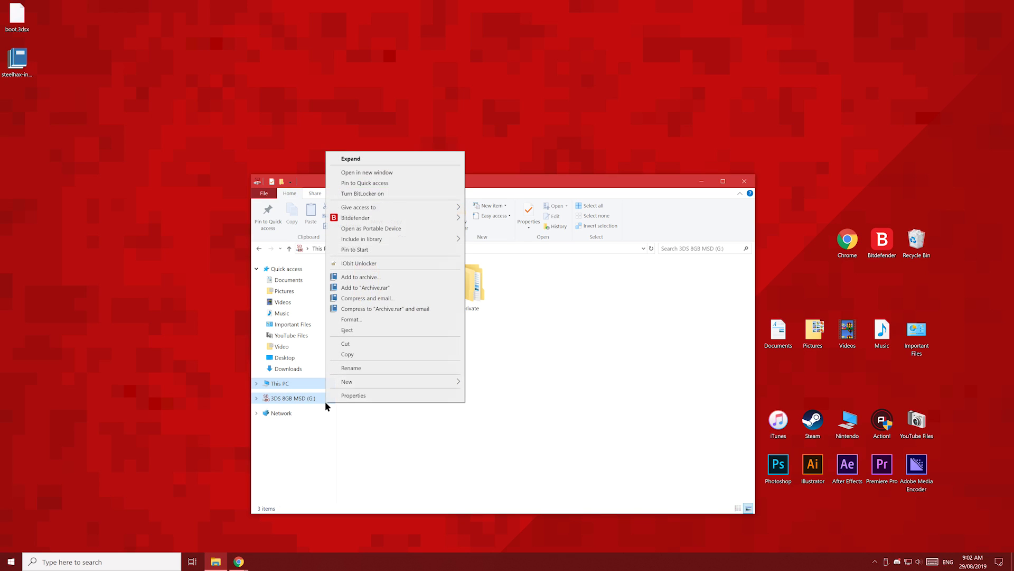
pyautogui.click(359, 332)
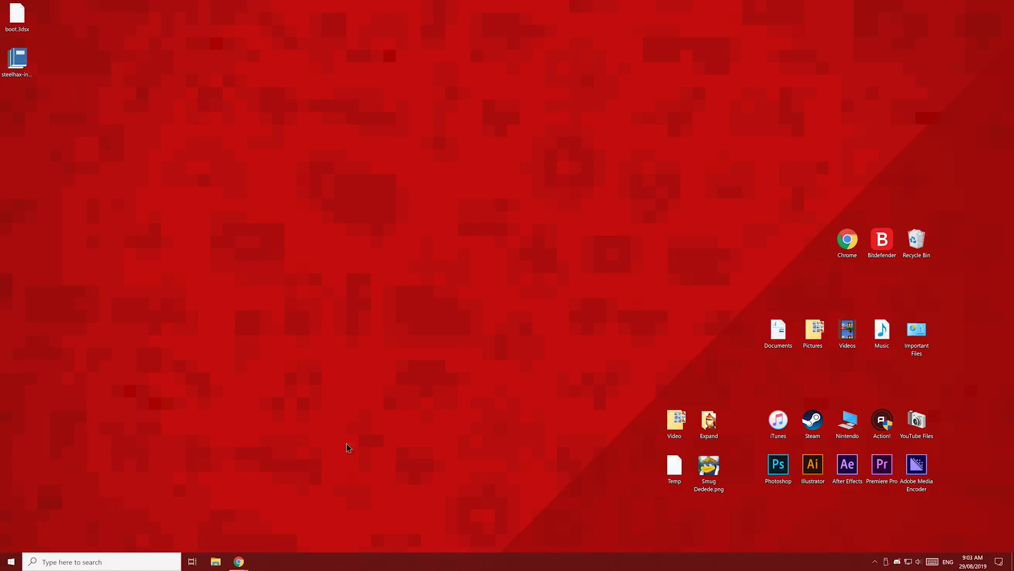
# Reopen the 3DS 8GB MSD (G:) drive and copy the name of the folder inside Nintendo 3DS without renaming it.
pyautogui.click(215, 561)
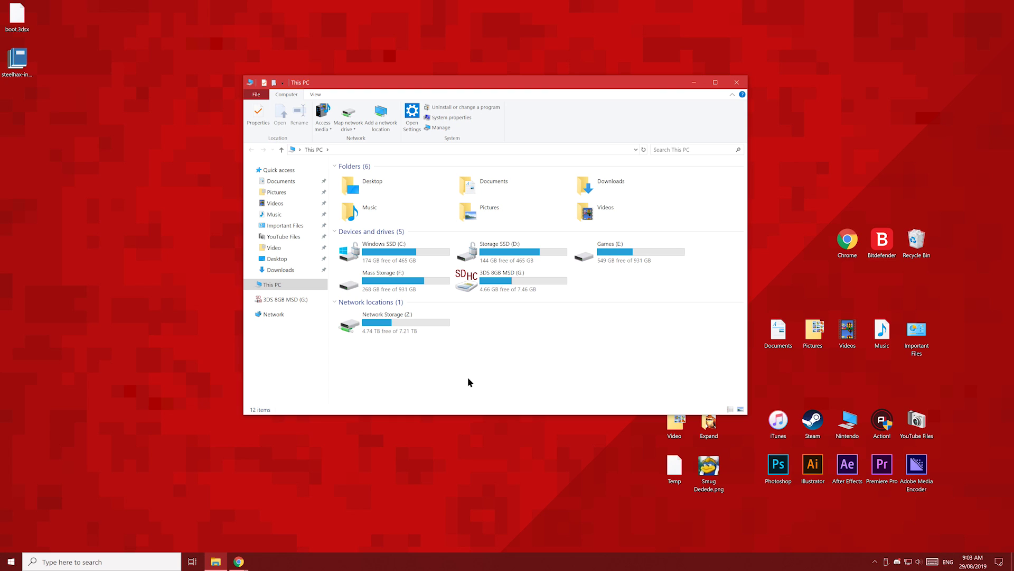
pyautogui.doubleClick(534, 284)
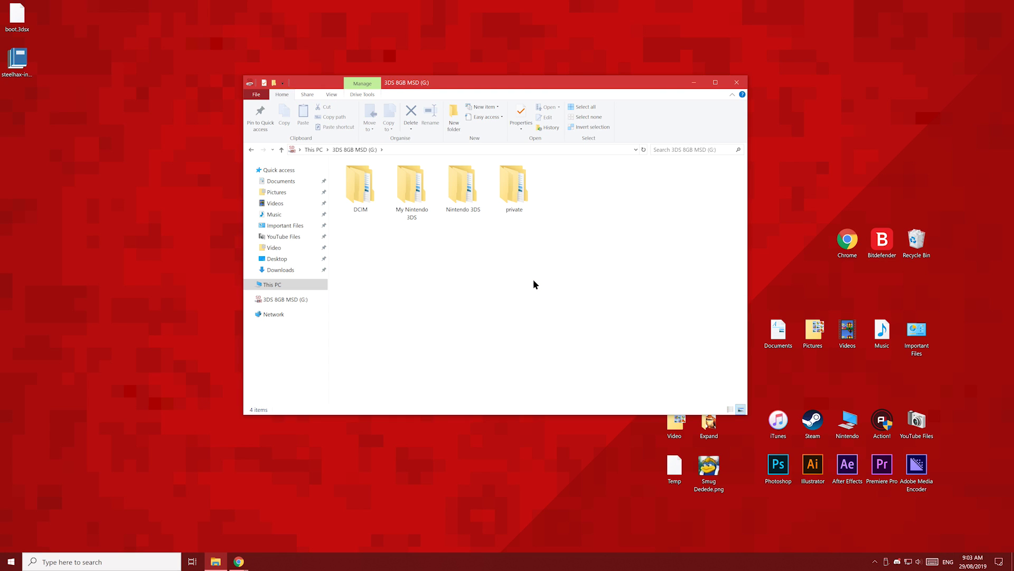
pyautogui.doubleClick(461, 199)
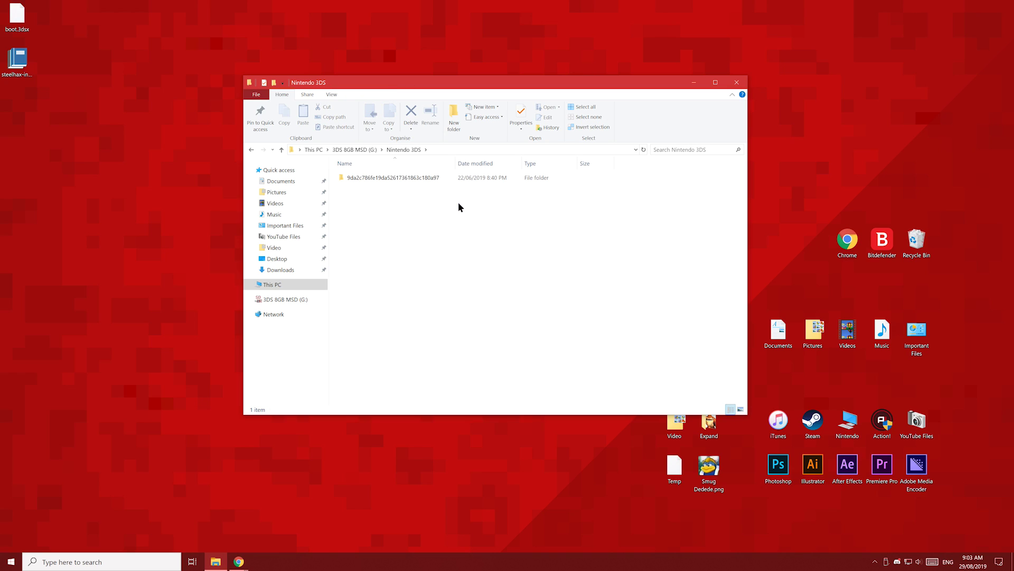
pyautogui.click(437, 181)
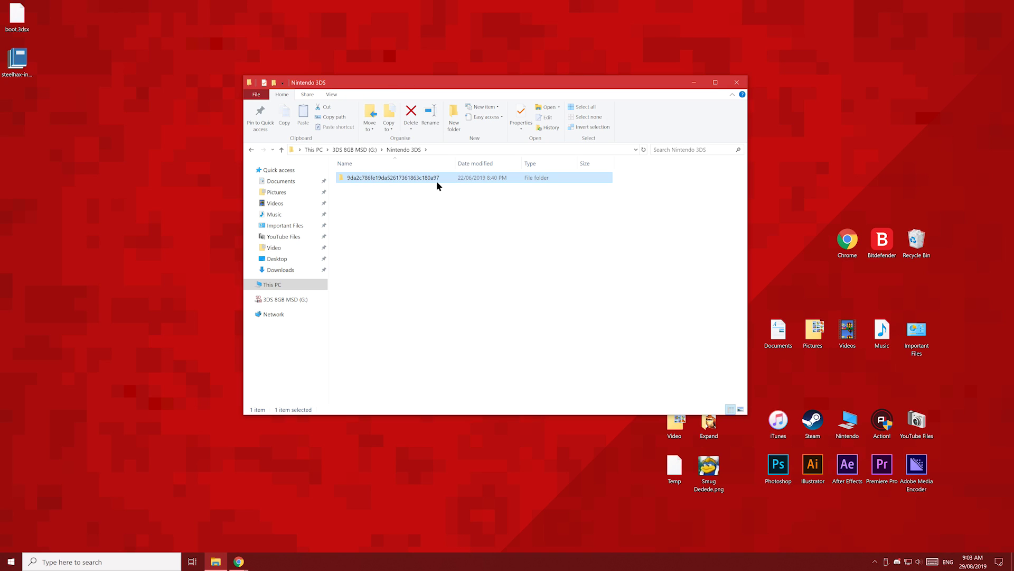
pyautogui.press('F2')
pyautogui.hotkey('ctrl', 'c')
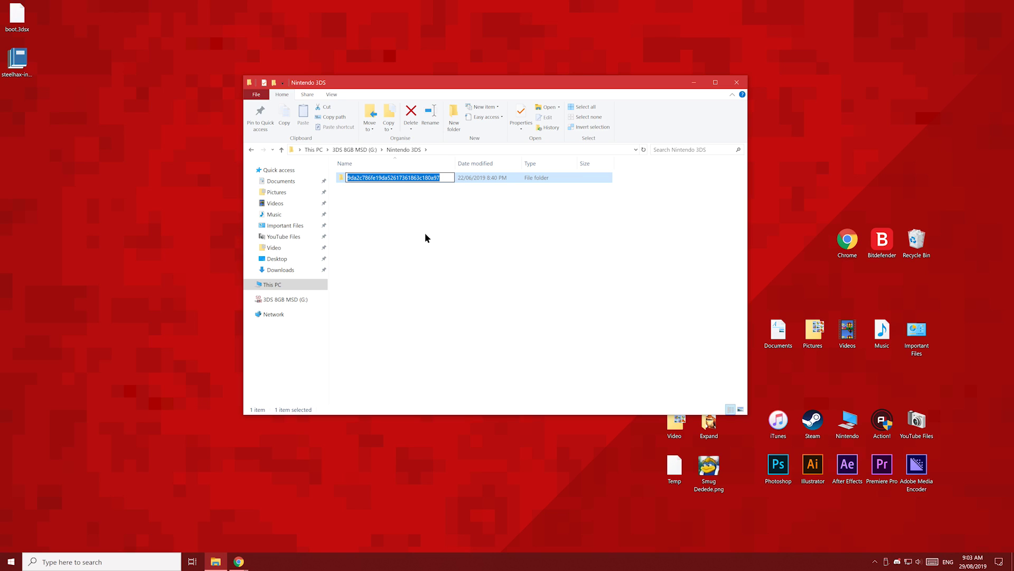
pyautogui.click(427, 236)
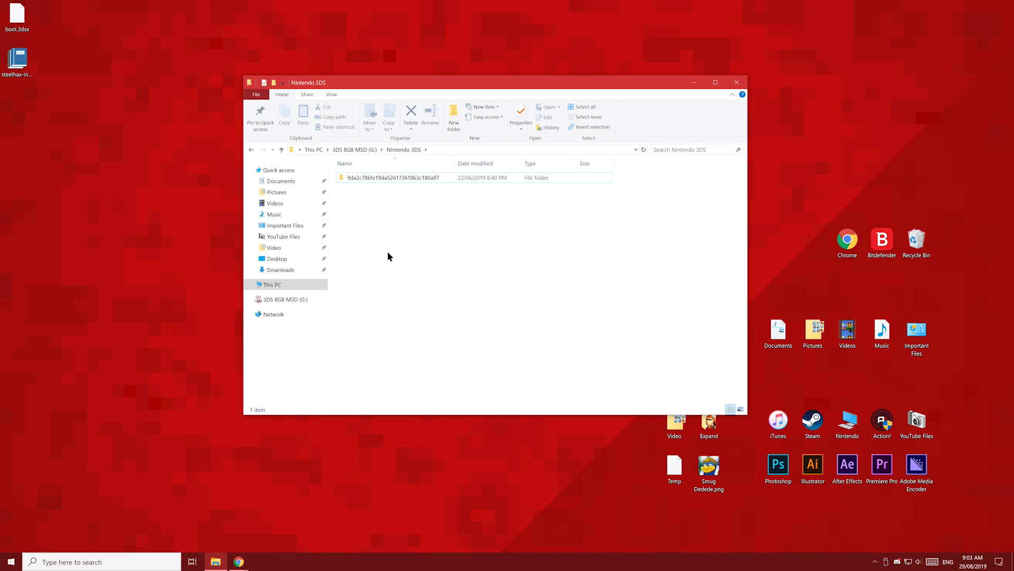
# Paste the copied folder name as the ID0 on the Bruteforce Movable page and minimise the browser.
pyautogui.moveTo(239, 560)
pyautogui.click(268, 525)
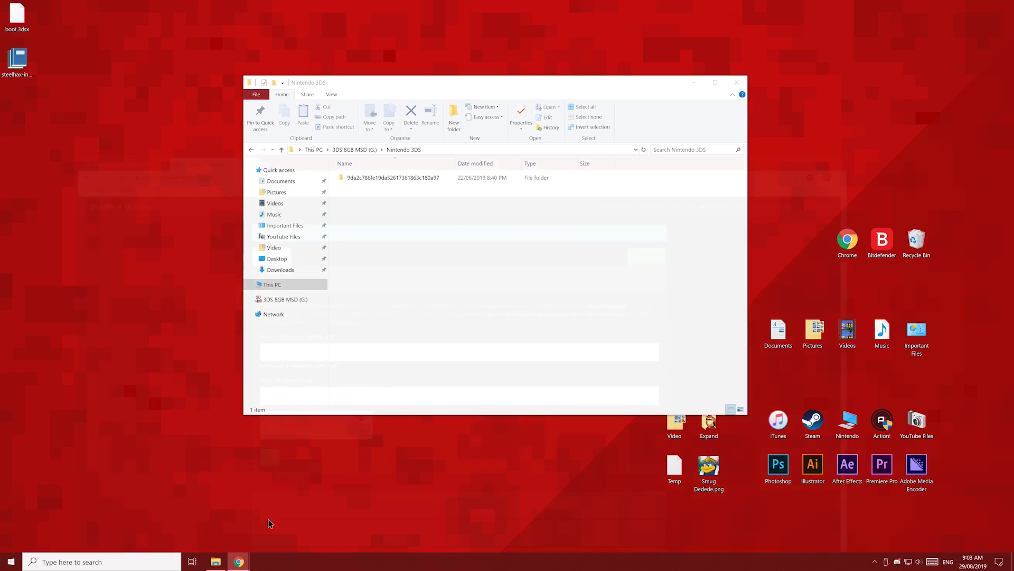
pyautogui.click(310, 326)
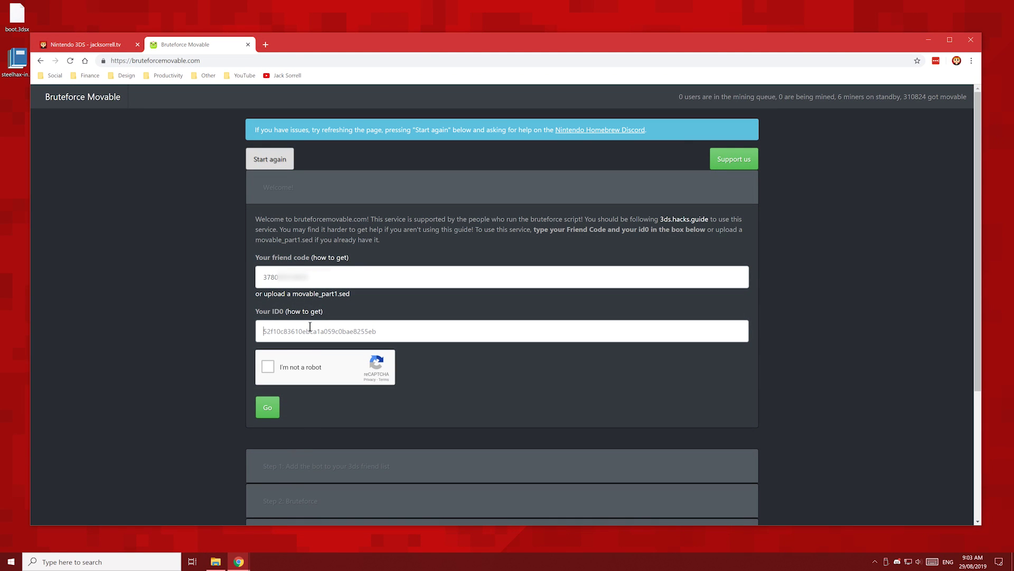
pyautogui.hotkey('ctrl', 'v')
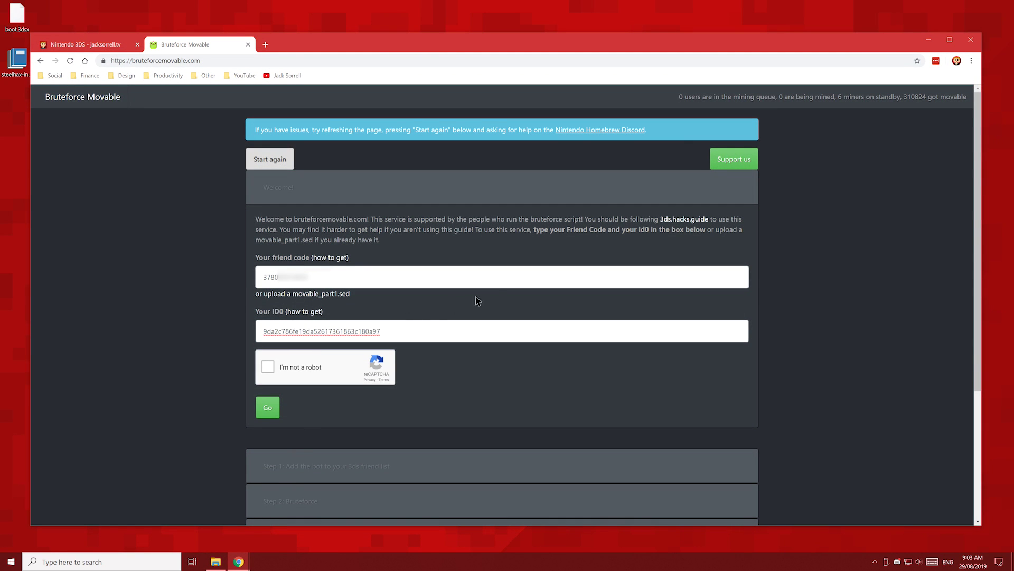
pyautogui.click(929, 41)
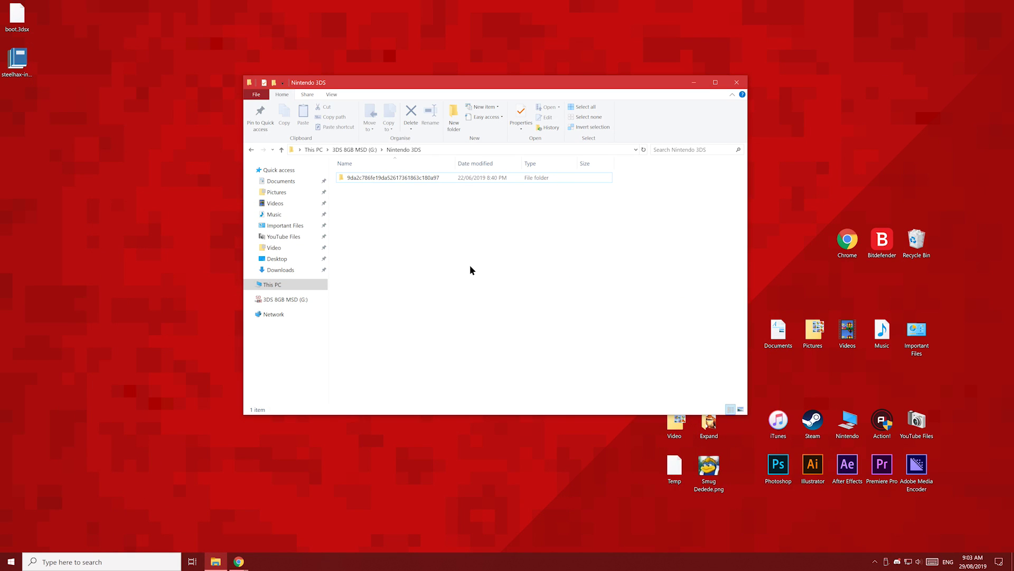
# Go back to the root of the SD card and permanently delete the Nintendo 3DS folder.
pyautogui.hotkey('alt', 'Up')
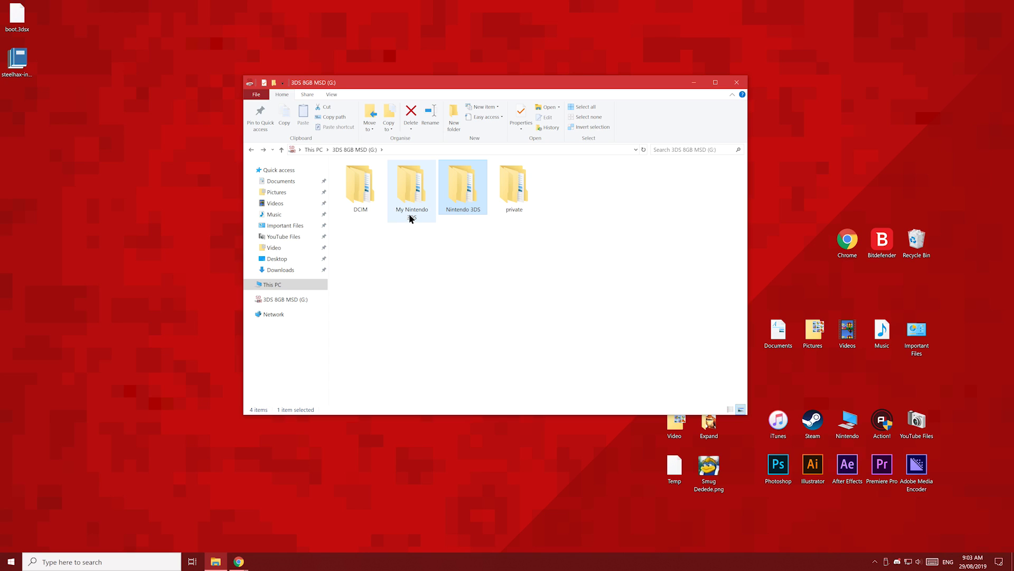
pyautogui.rightClick(468, 206)
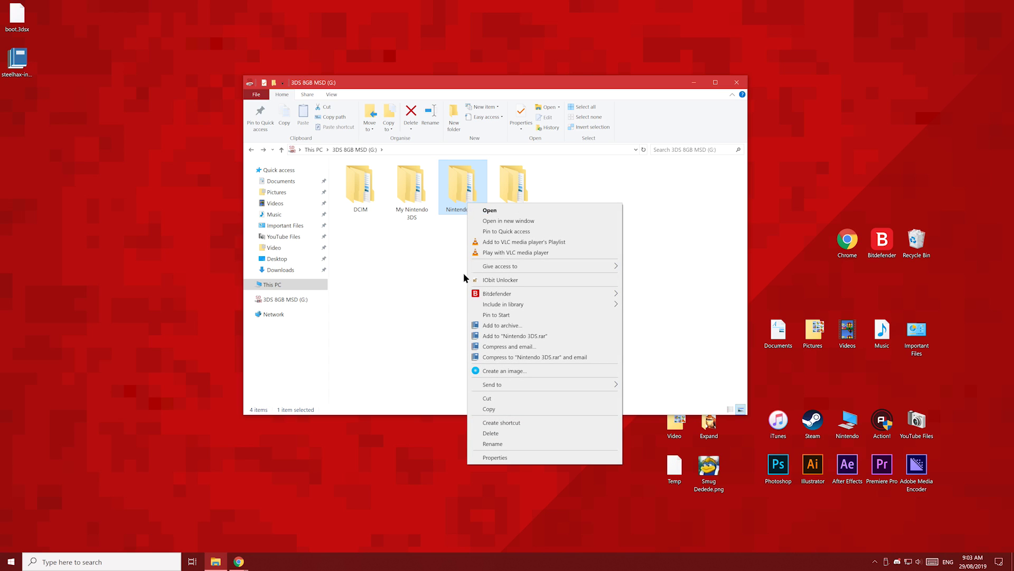
pyautogui.click(490, 435)
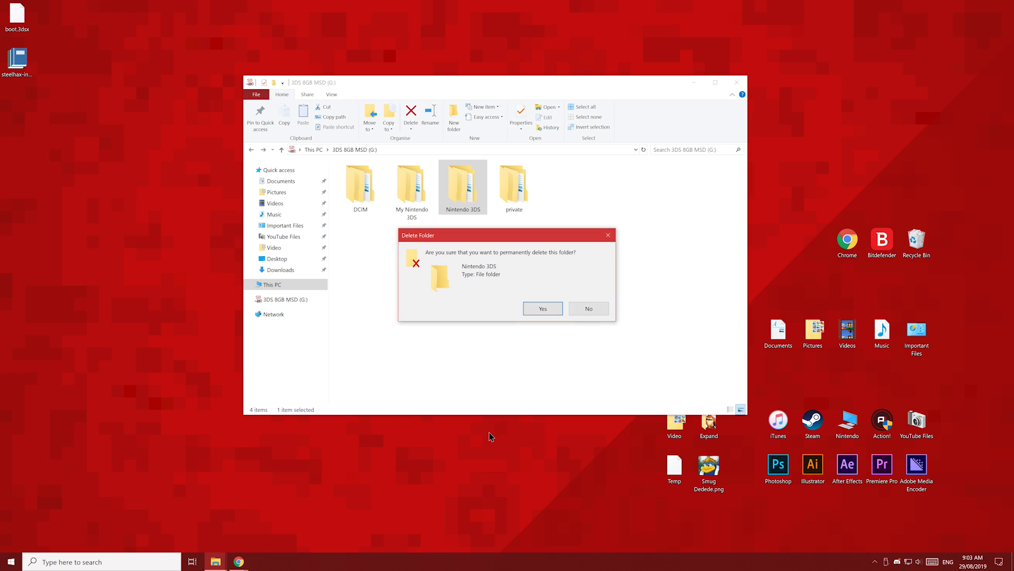
pyautogui.click(539, 309)
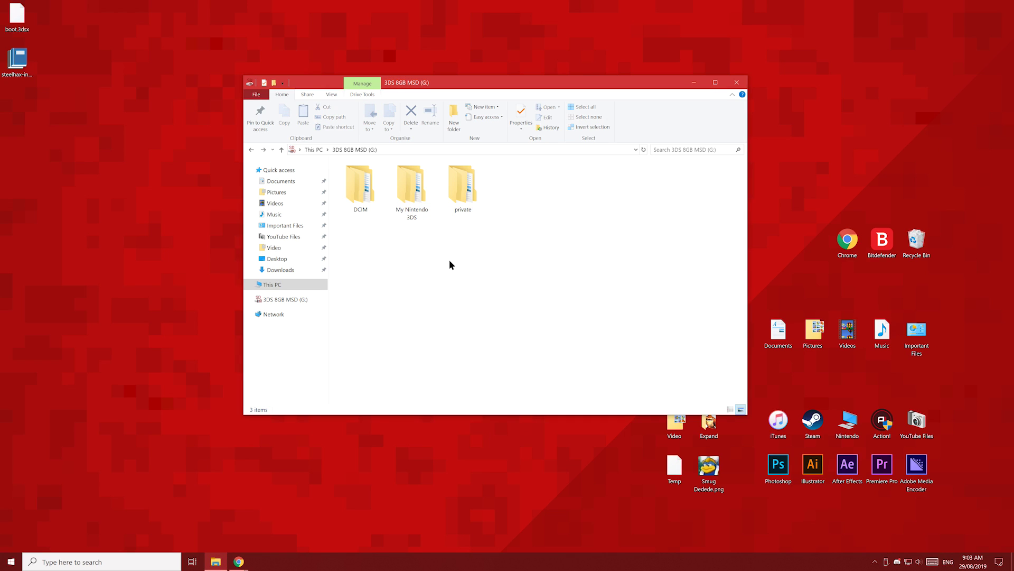
# Rename the My Nintendo 3DS folder to Nintendo 3DS and close the File Explorer window.
pyautogui.click(415, 210)
pyautogui.click(415, 209)
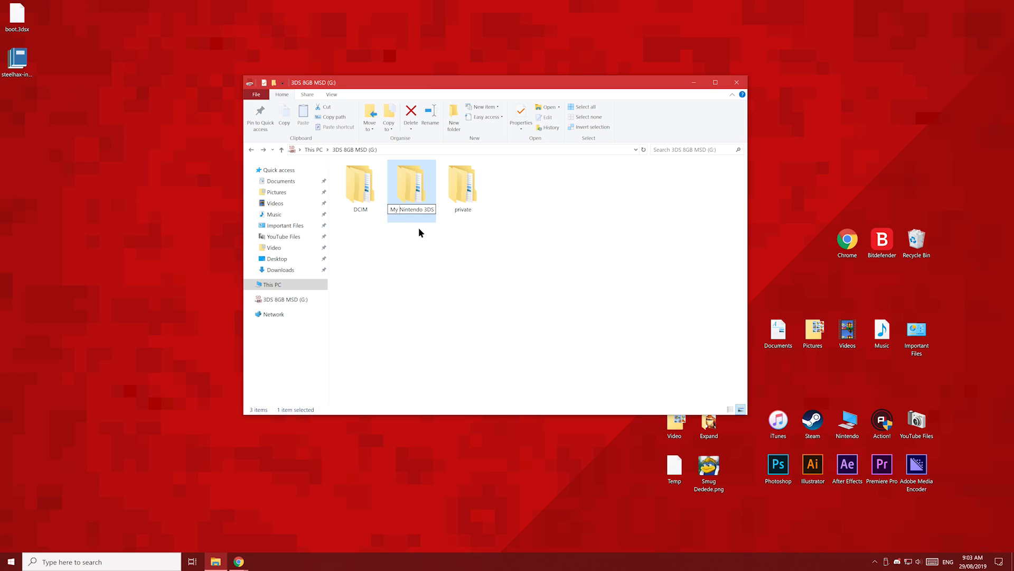
pyautogui.press('Delete')
pyautogui.press('Delete')
pyautogui.press('Delete')
pyautogui.click(420, 246)
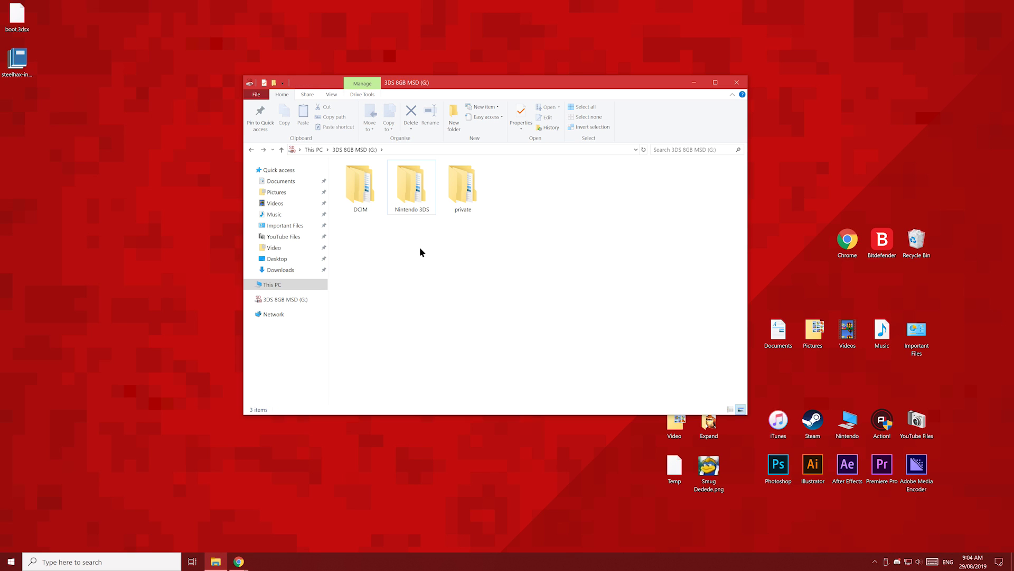
pyautogui.click(736, 82)
# Switch back to the Bruteforce Movable page, solve the reCAPTCHA by selecting the images with mountains or hills, and submit the form.
pyautogui.moveTo(238, 562)
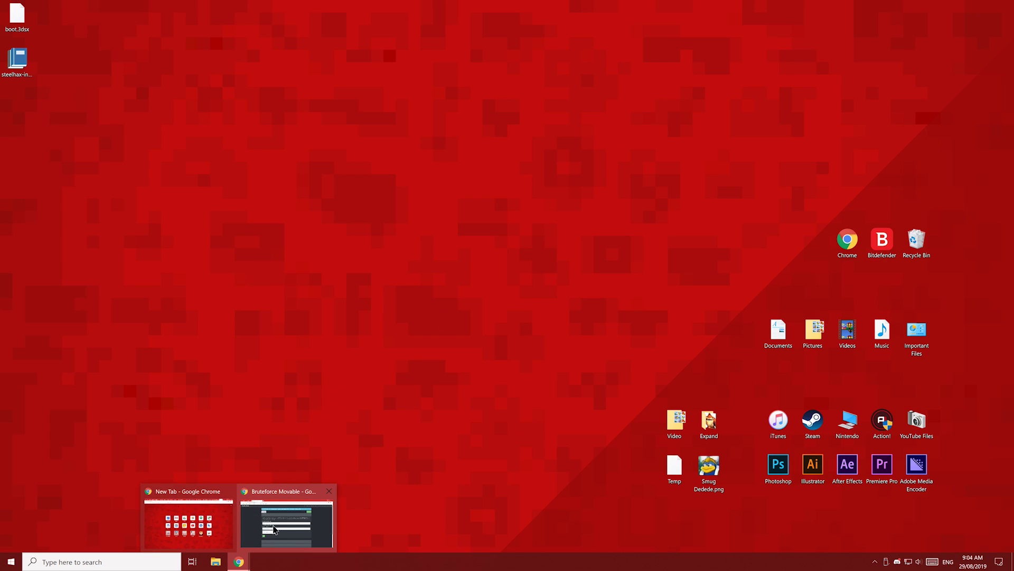
pyautogui.click(271, 521)
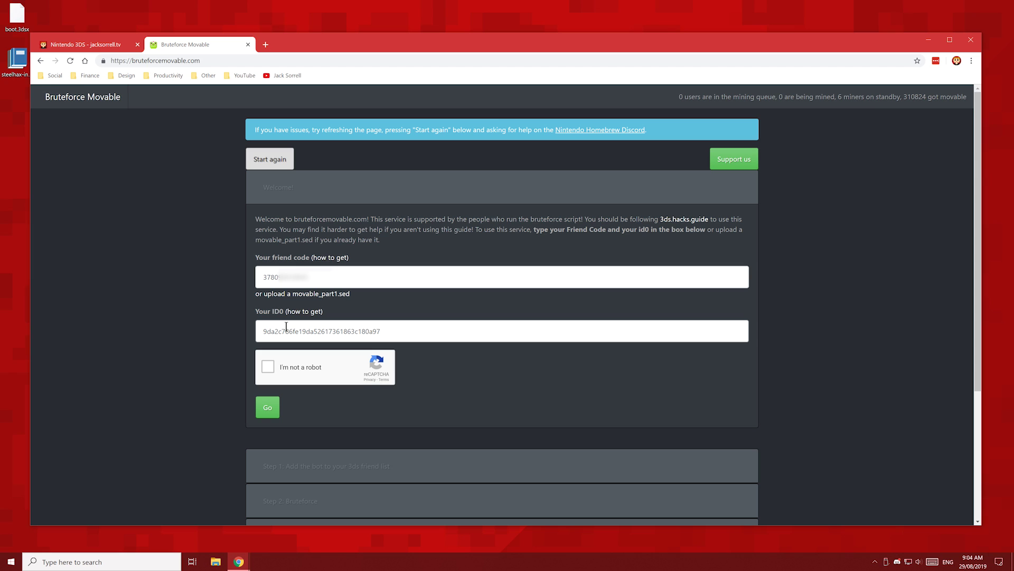
pyautogui.click(297, 368)
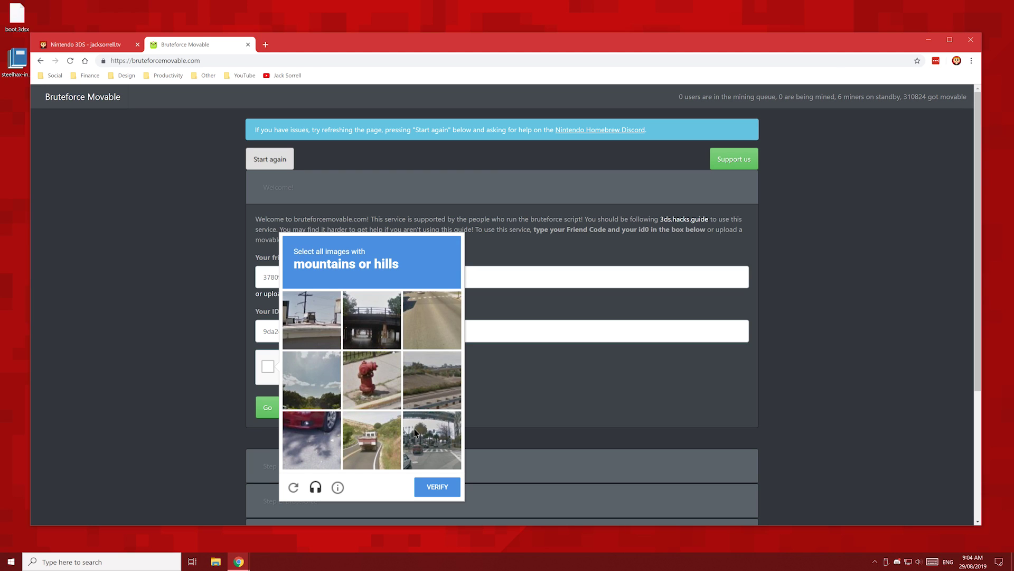
pyautogui.click(436, 395)
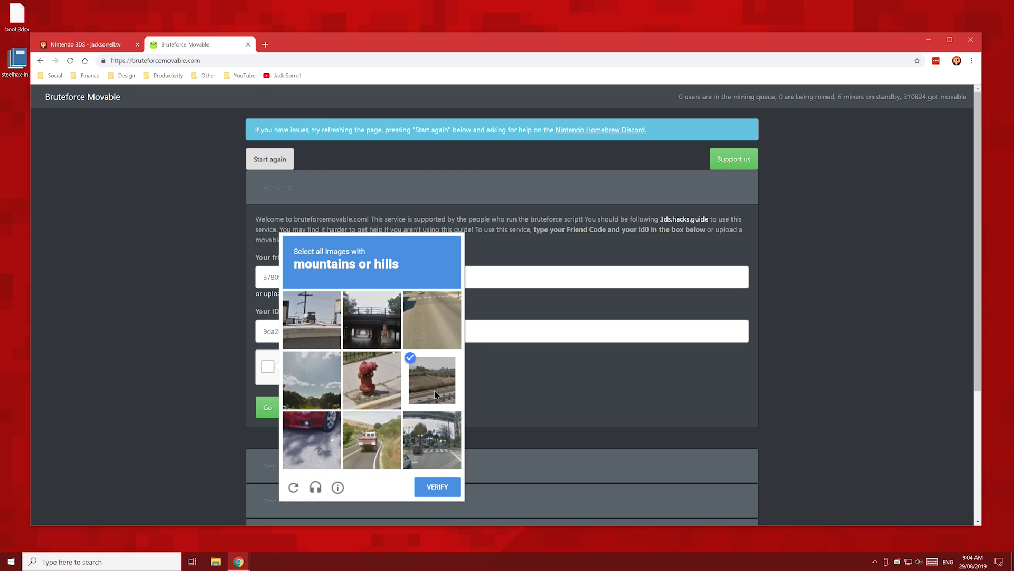
pyautogui.click(383, 442)
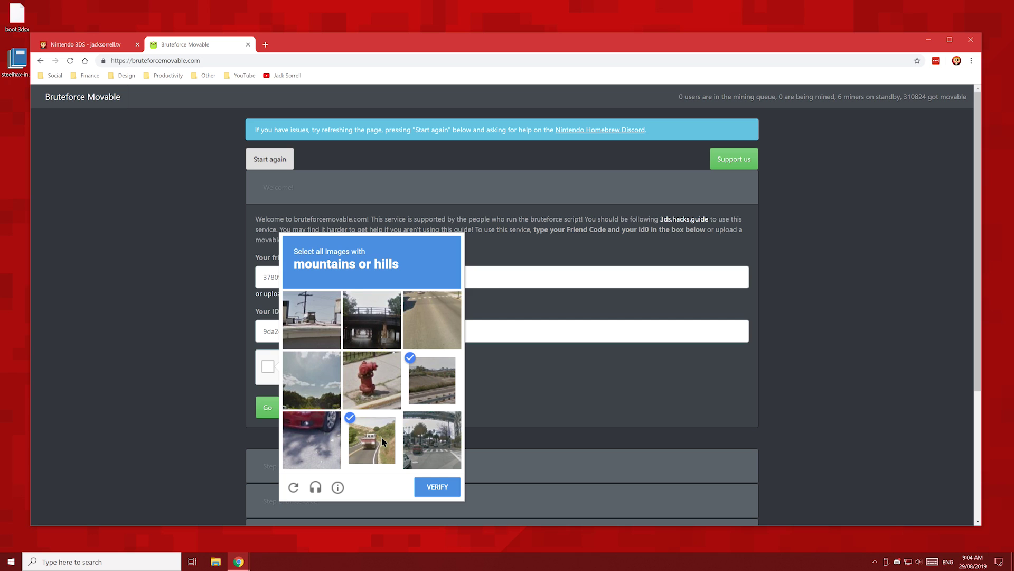
pyautogui.click(427, 495)
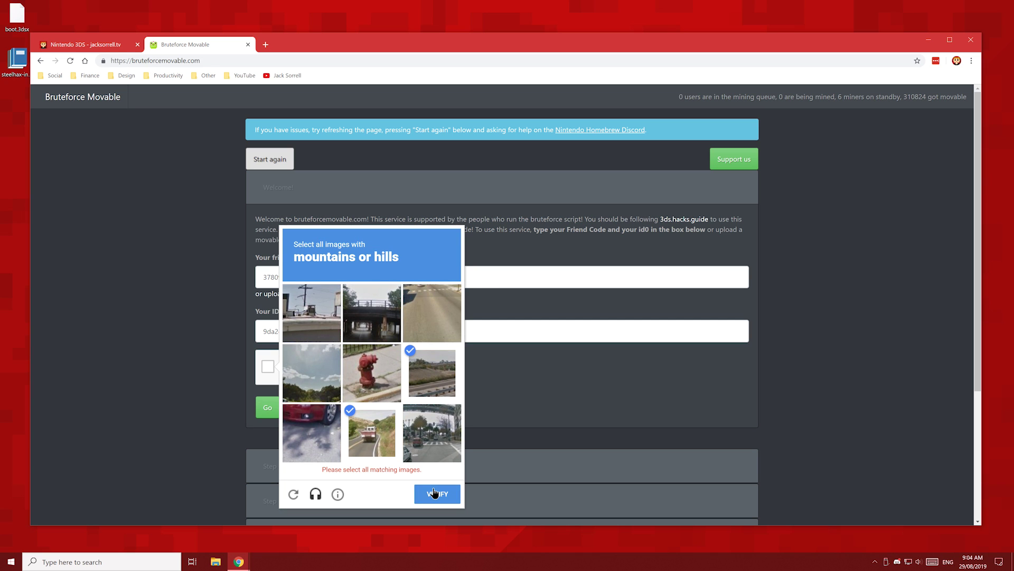
pyautogui.click(328, 373)
pyautogui.click(422, 484)
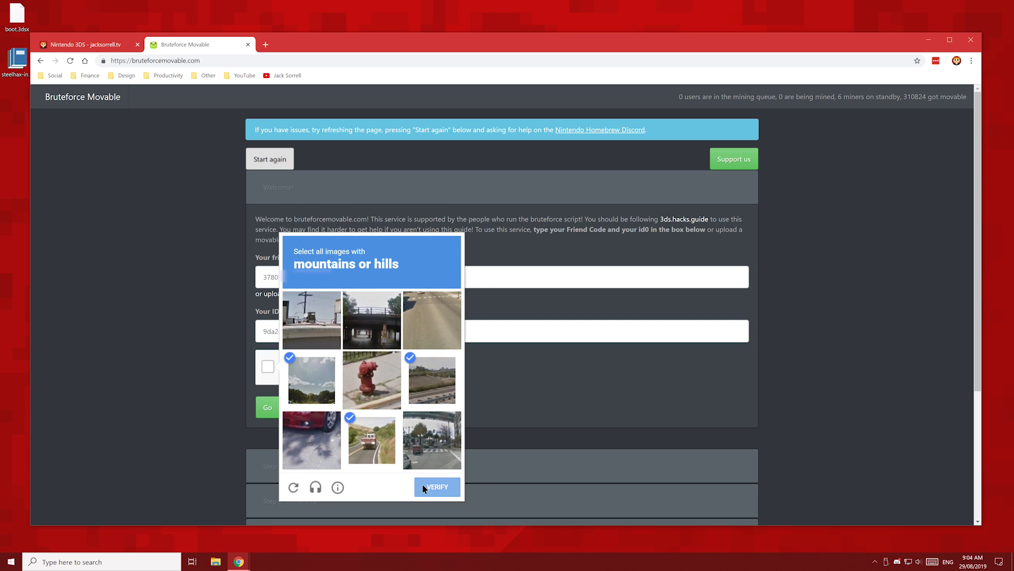
pyautogui.click(270, 412)
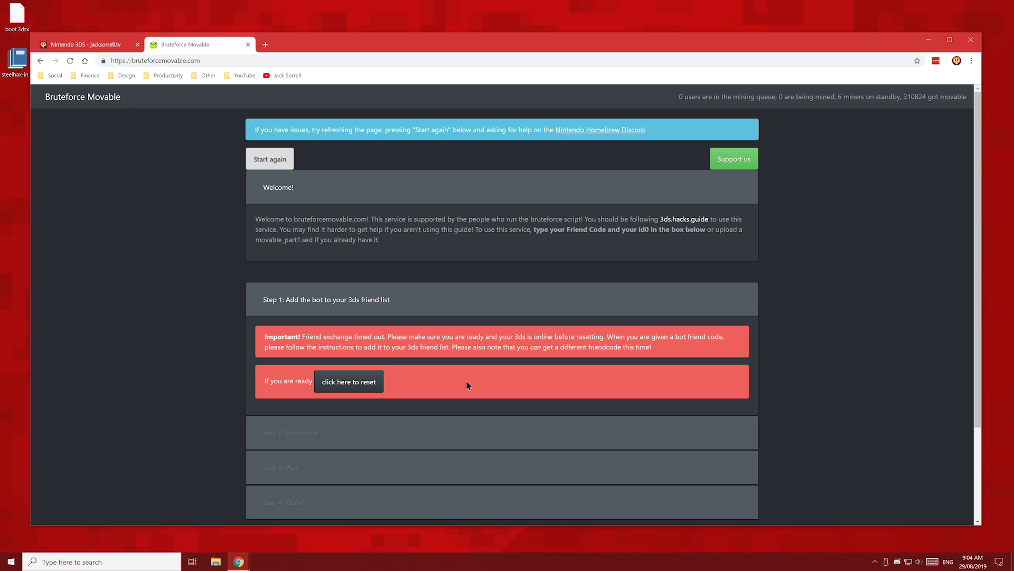
# Reset the friend exchange in Step 1 to request a new bot friend code.
pyautogui.click(344, 382)
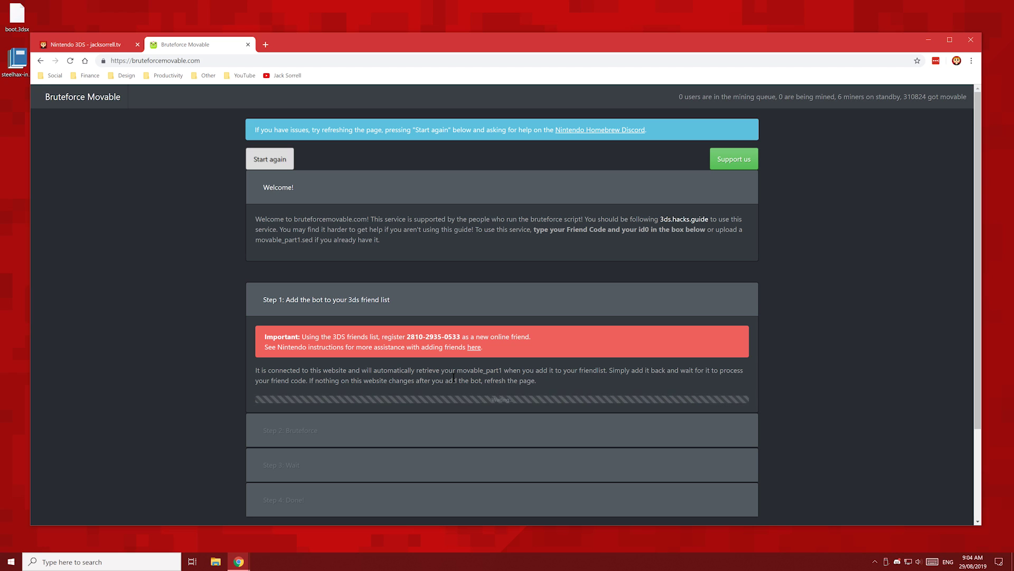
pyautogui.moveTo(456, 331)
pyautogui.mouseDown()
pyautogui.moveTo(403, 336)
pyautogui.moveTo(458, 335)
pyautogui.mouseUp()
pyautogui.click(457, 337)
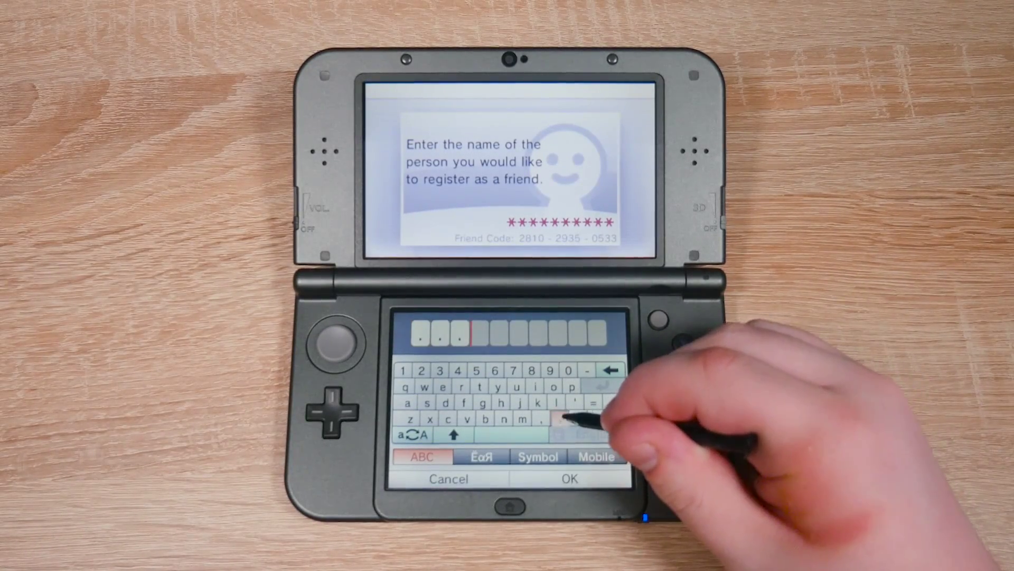
pyautogui.click(596, 456)
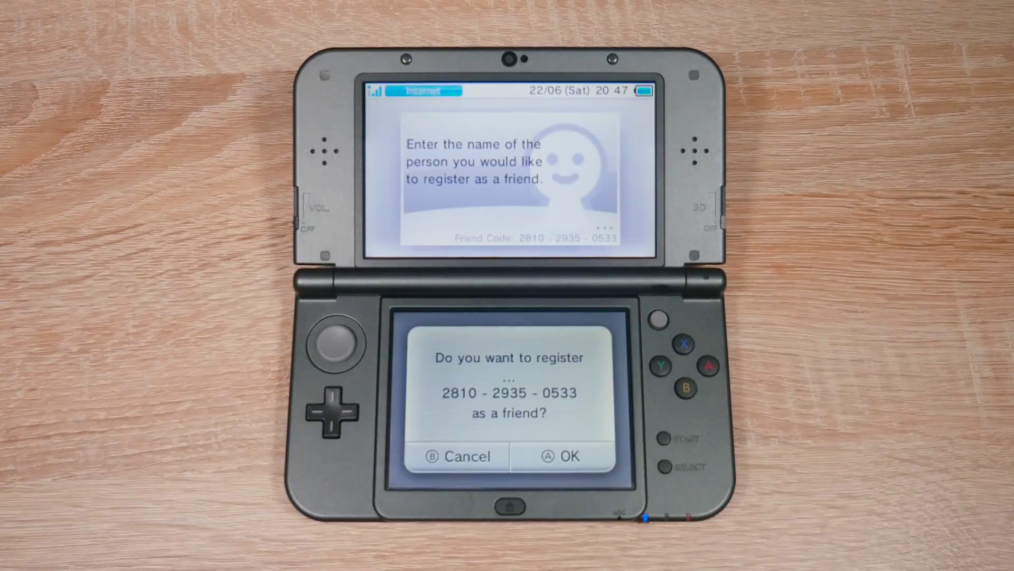
pyautogui.click(581, 460)
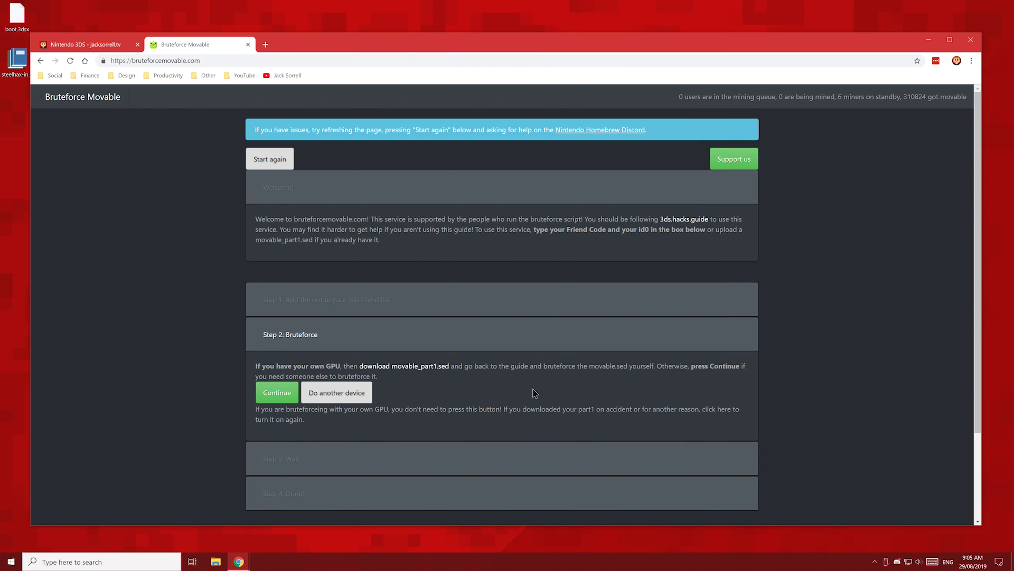
# Continue from Step 2 so that the website's service bruteforces the movable.sed.
pyautogui.click(277, 397)
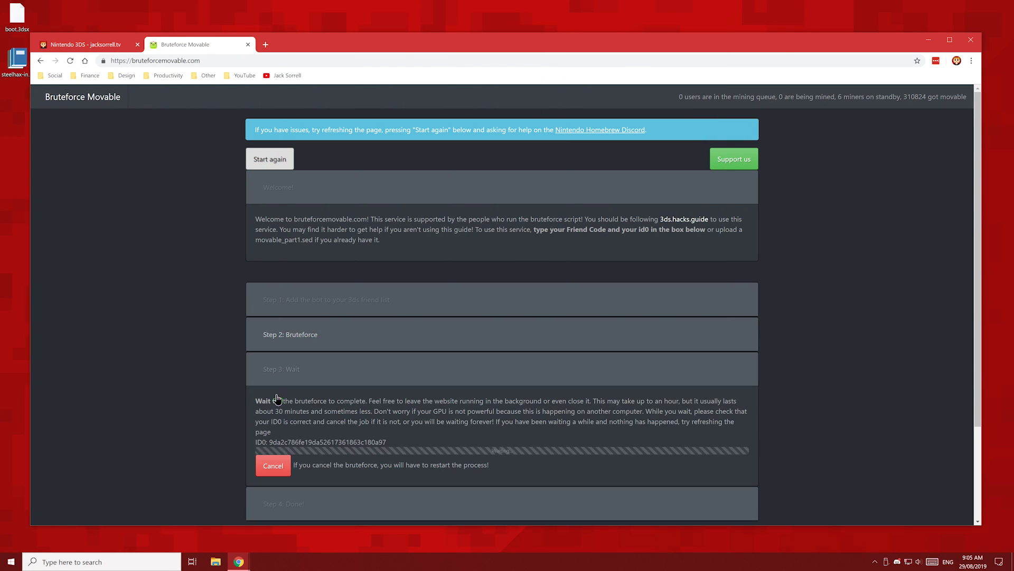
pyautogui.scroll(-1, 804, 327)
pyautogui.scroll(-2, 804, 327)
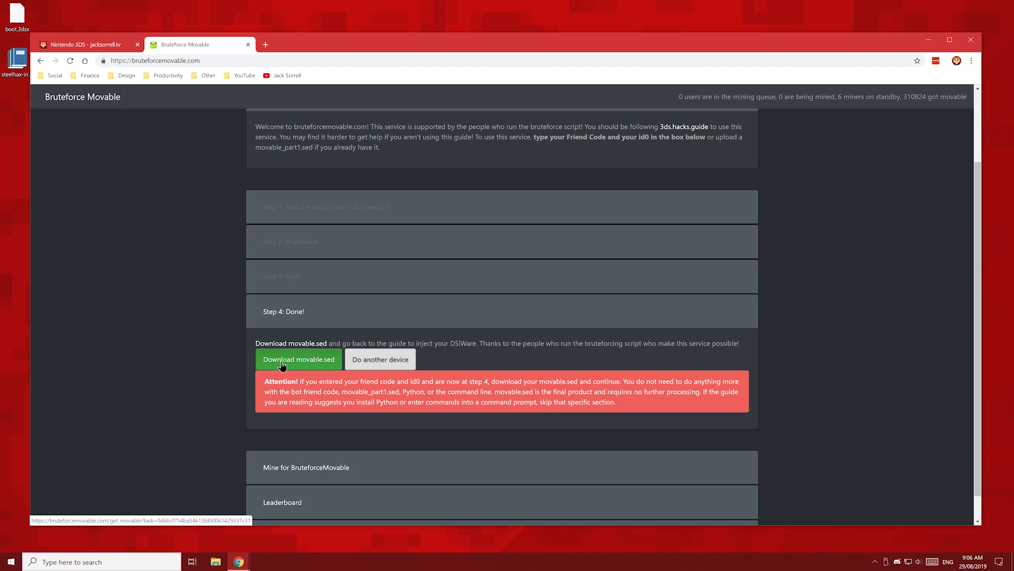
# Download movable.sed to the desktop and close the Bruteforce Movable page.
pyautogui.click(305, 363)
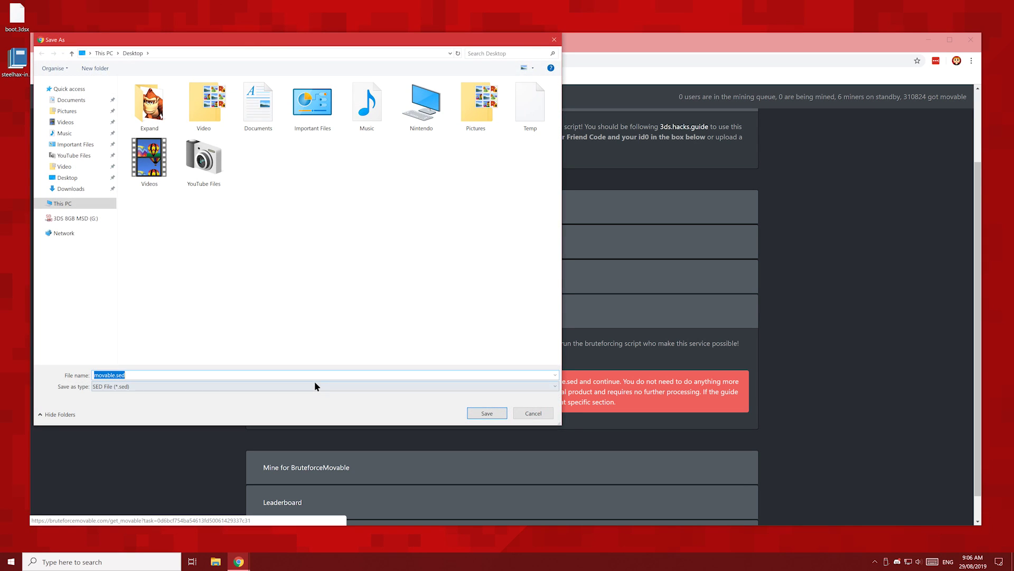
pyautogui.click(482, 416)
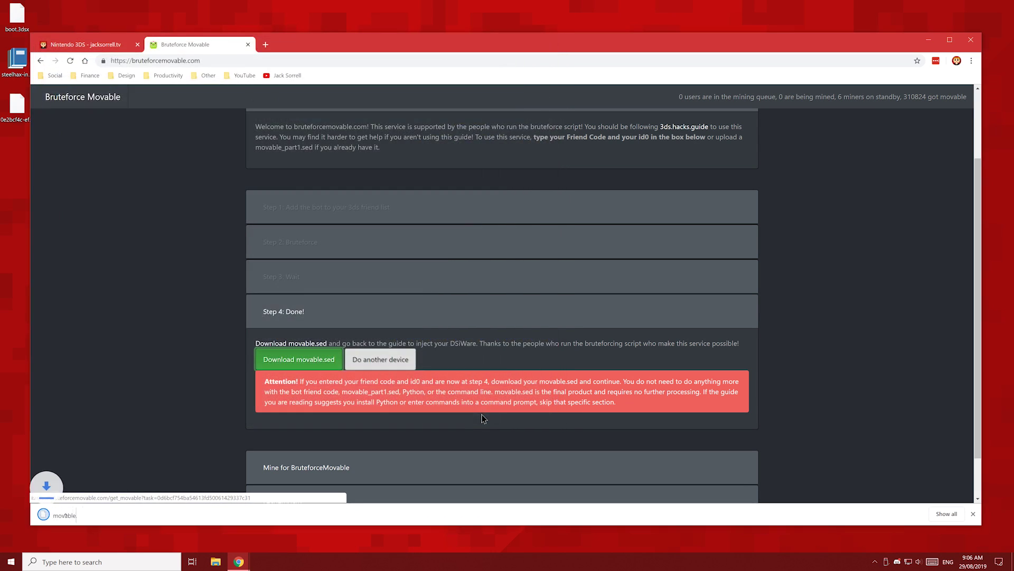
pyautogui.click(247, 44)
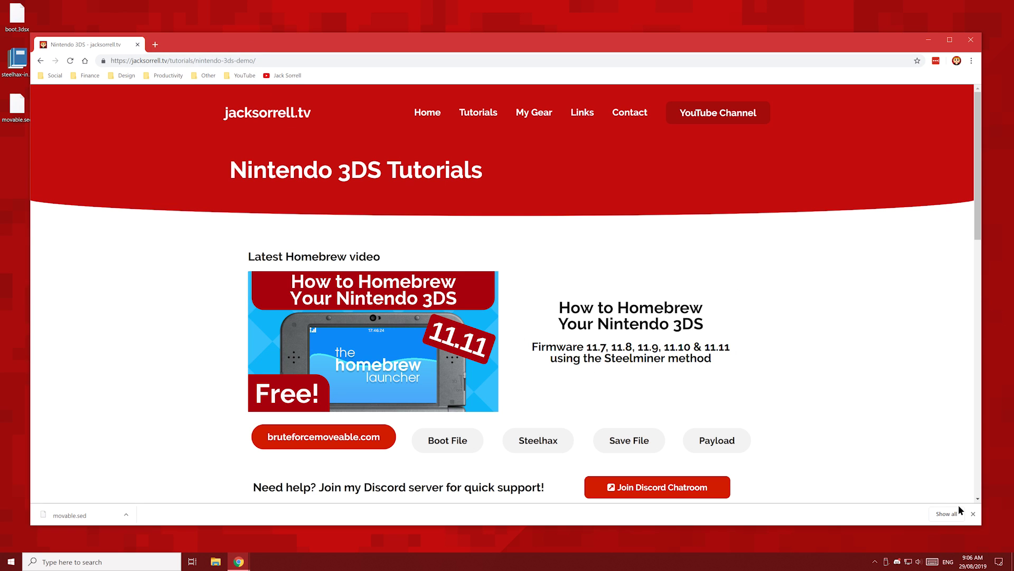
# Open the Save File page from the tutorial site and choose movable.sed from the desktop as its upload file.
pyautogui.click(974, 514)
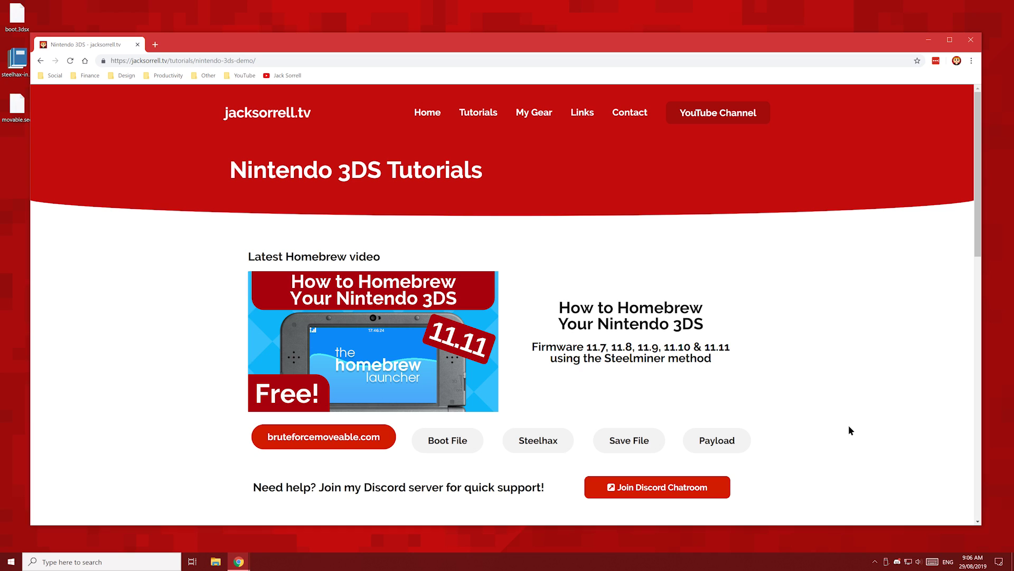
pyautogui.click(653, 447)
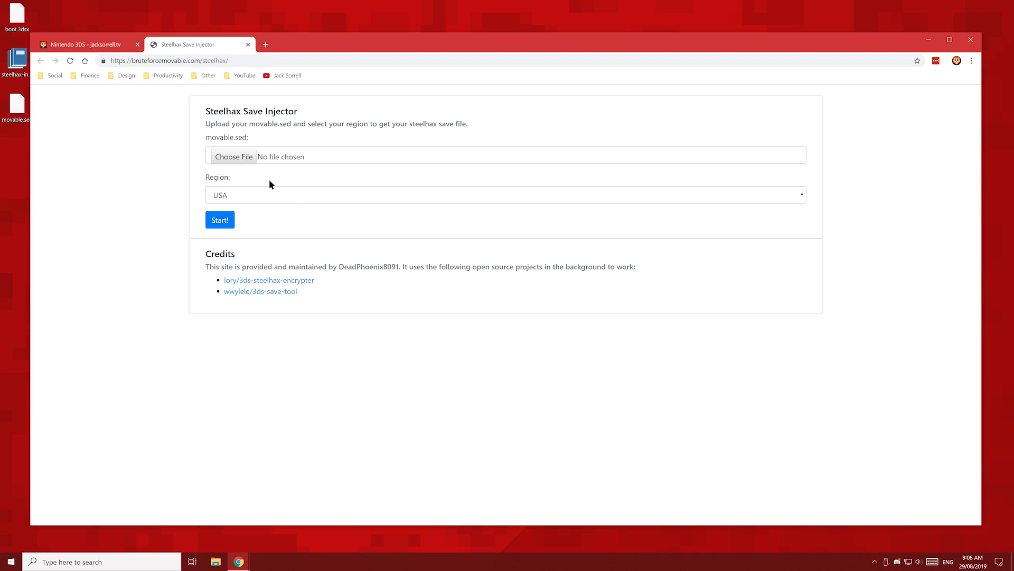
pyautogui.click(241, 157)
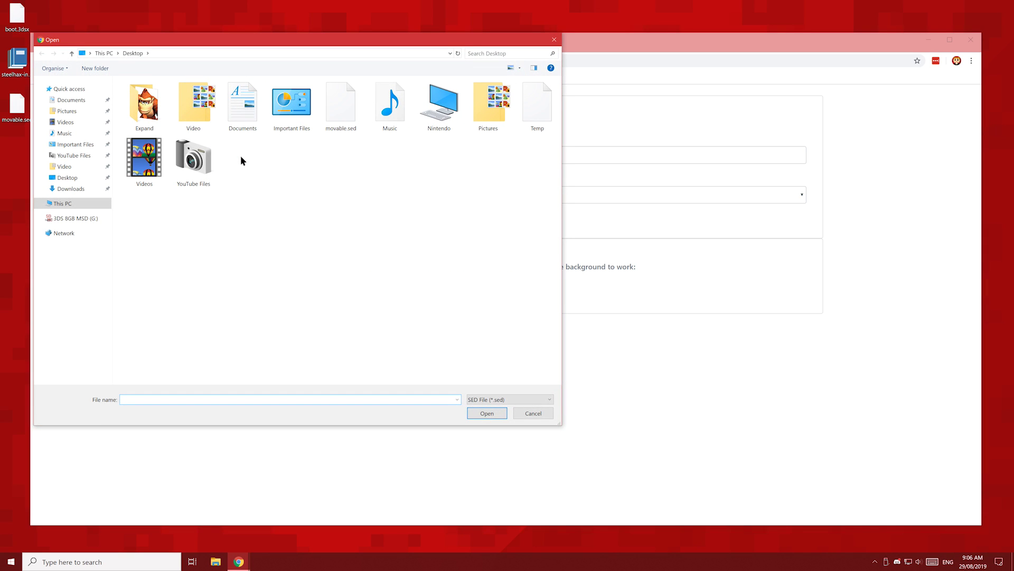
pyautogui.click(347, 115)
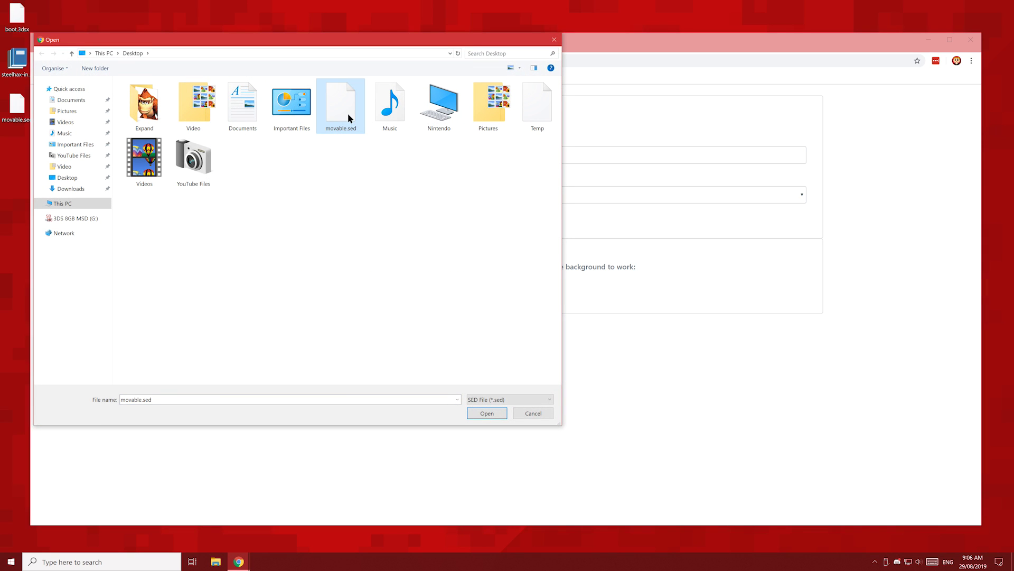
pyautogui.click(487, 413)
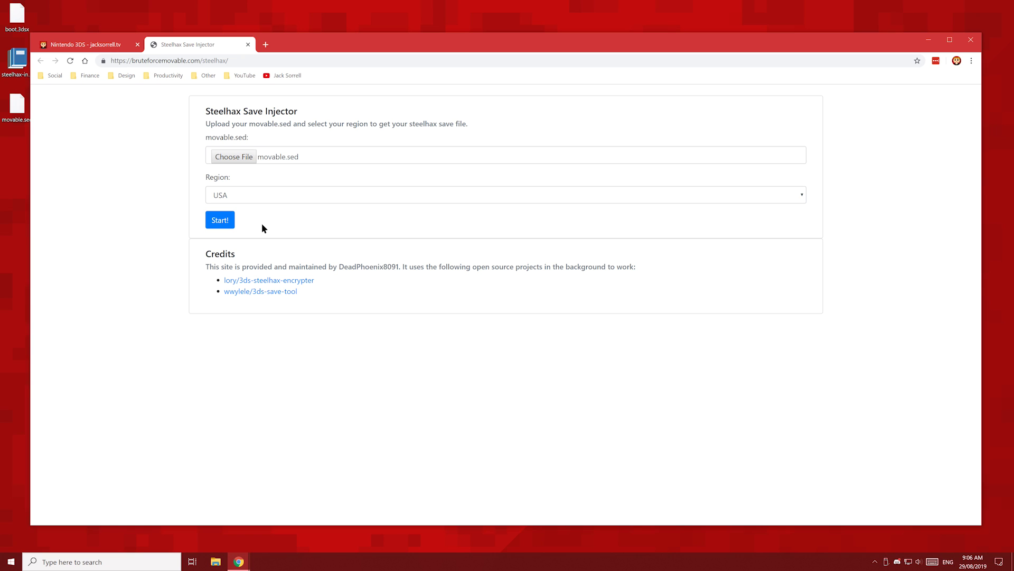
# Generate the steelhax save for the Europe region, save 00000001.sav to the desktop and close the injector page.
pyautogui.click(265, 194)
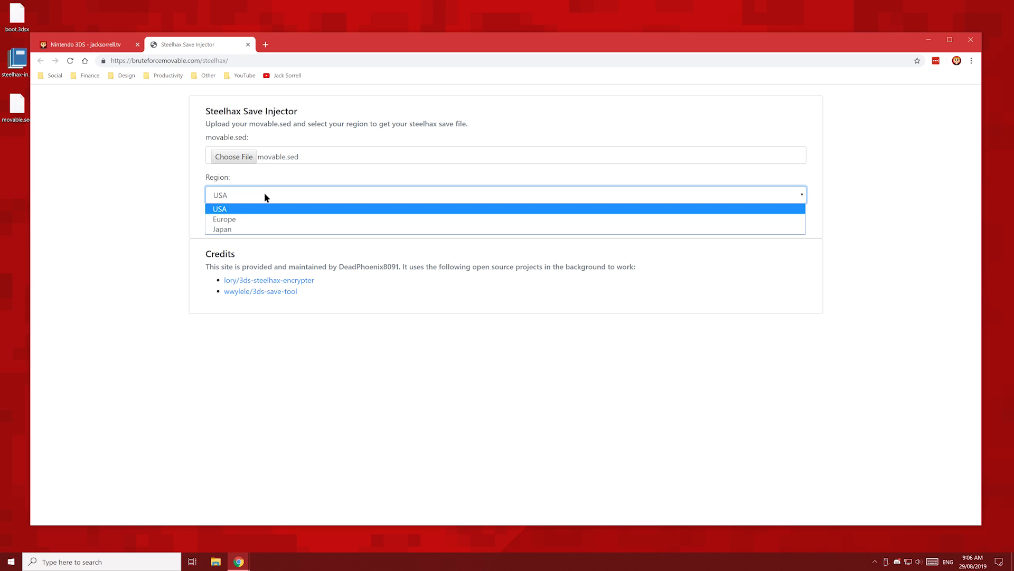
pyautogui.click(243, 219)
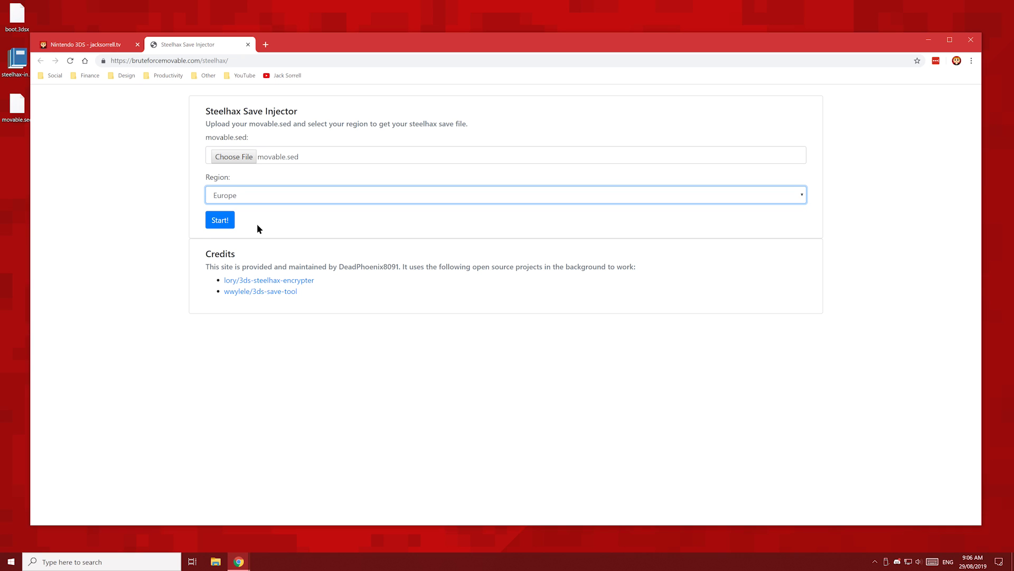
pyautogui.click(225, 224)
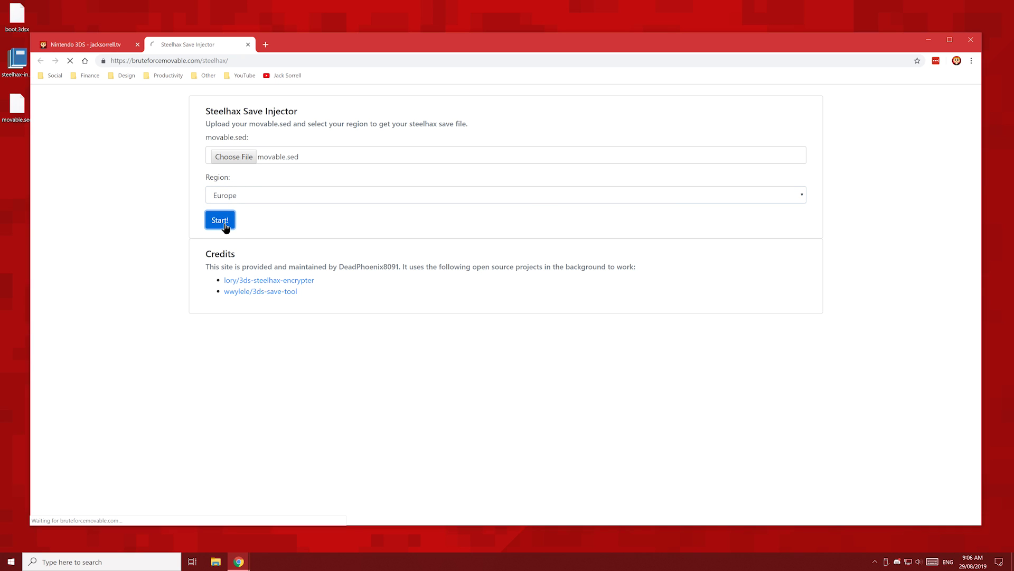
pyautogui.click(474, 408)
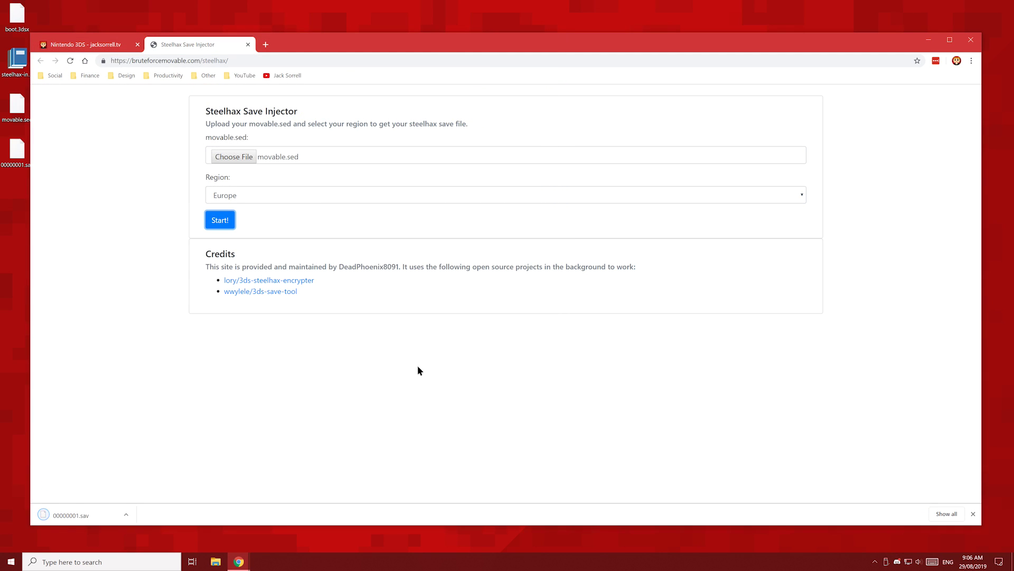
pyautogui.click(248, 45)
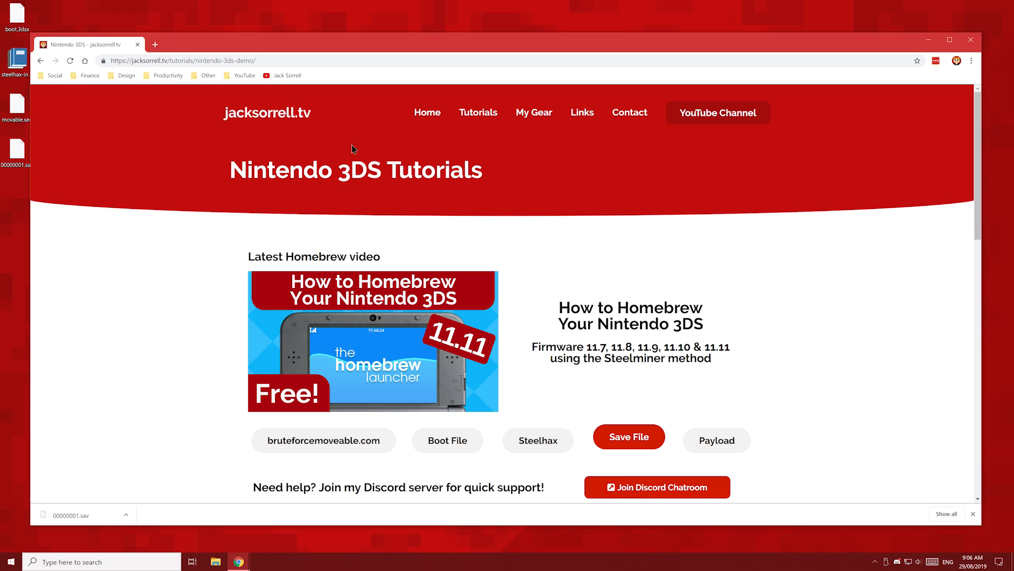
# Open the Payload page from the tutorial site and set the console and firmware version to NEW 11.11.0-42 E.
pyautogui.click(717, 438)
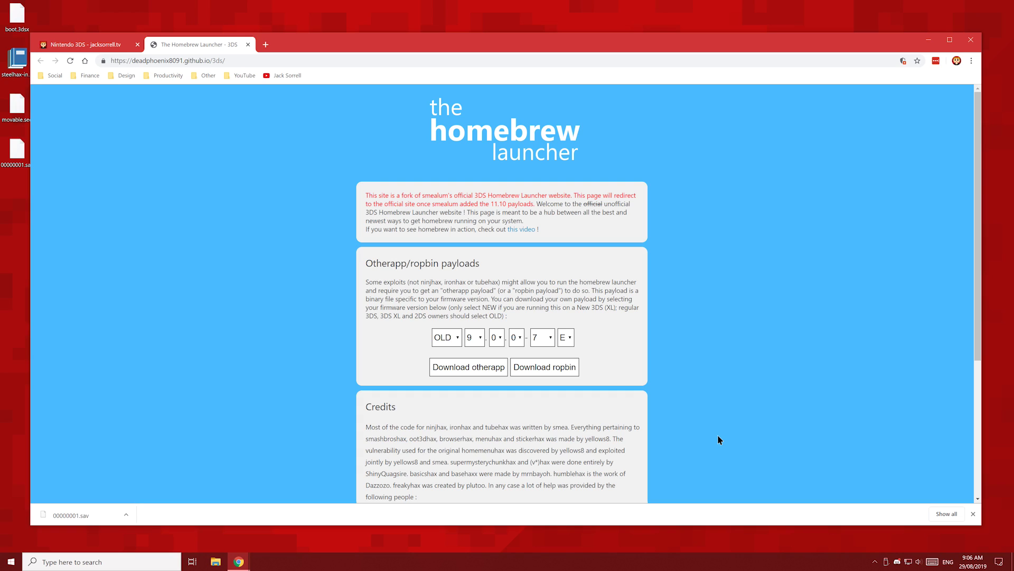
pyautogui.click(446, 337)
pyautogui.click(446, 361)
pyautogui.click(473, 337)
pyautogui.click(474, 374)
pyautogui.click(498, 336)
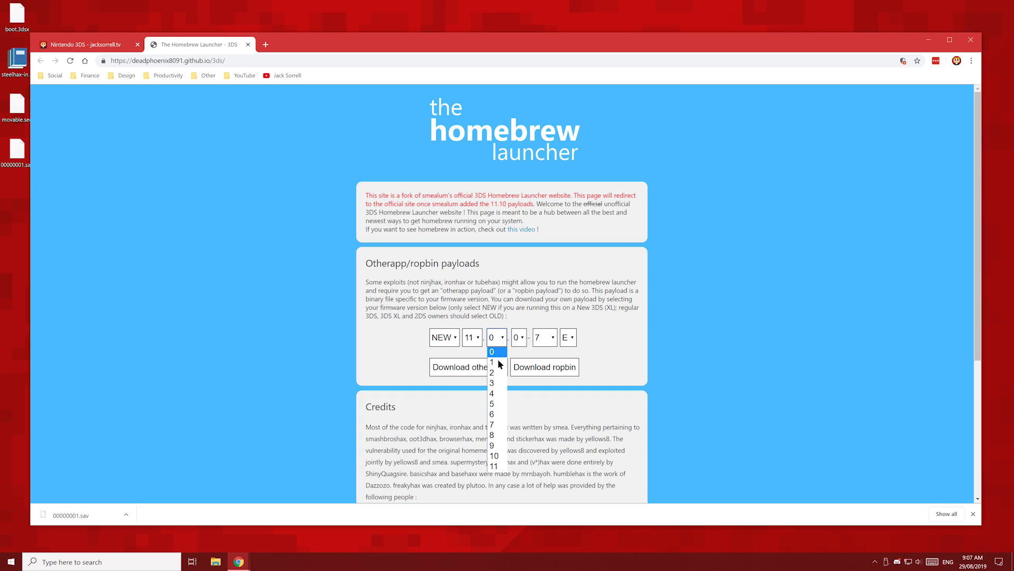
pyautogui.click(495, 466)
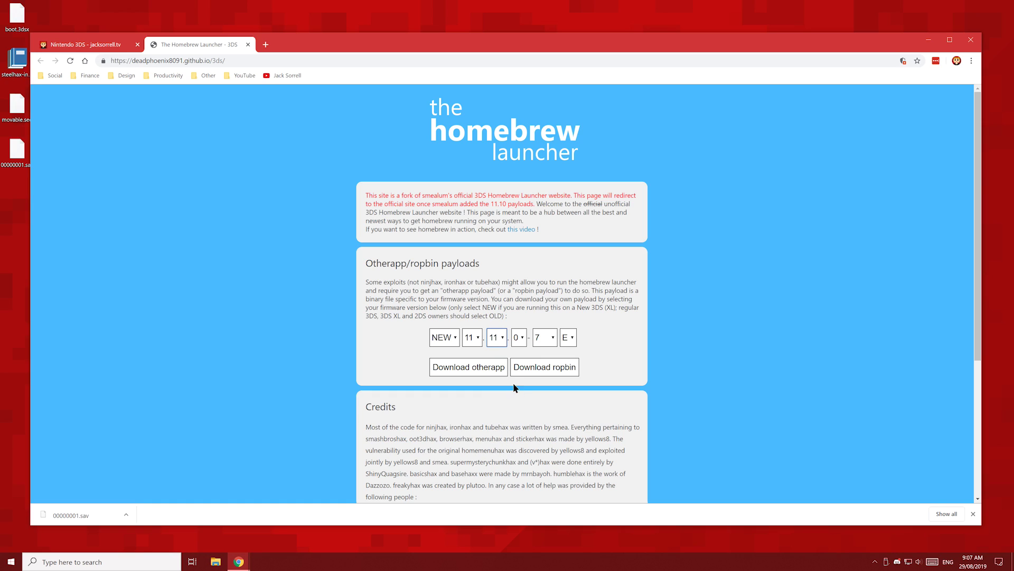
pyautogui.click(546, 341)
pyautogui.scroll(-5, 544, 417)
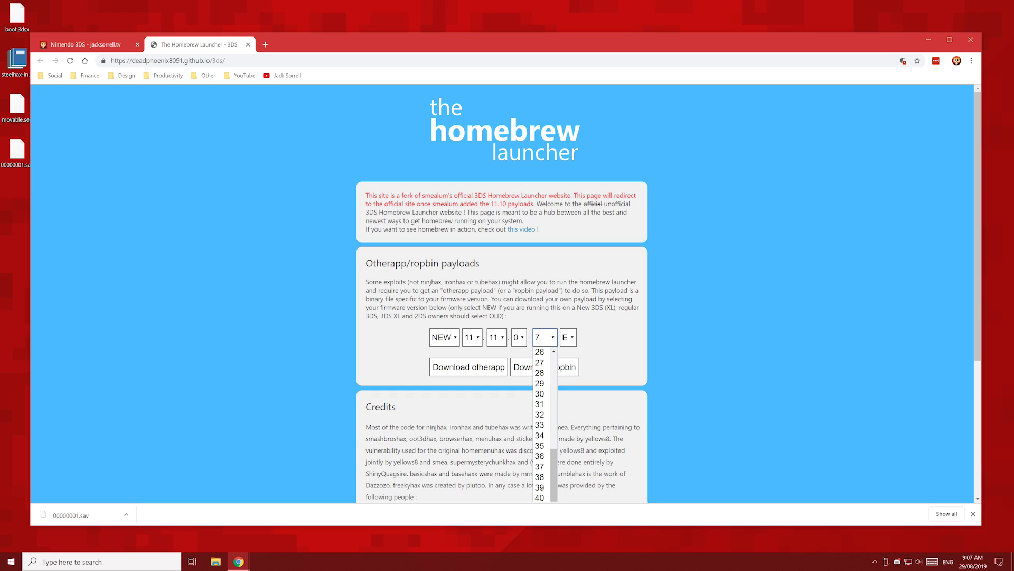
pyautogui.click(541, 489)
pyautogui.click(568, 338)
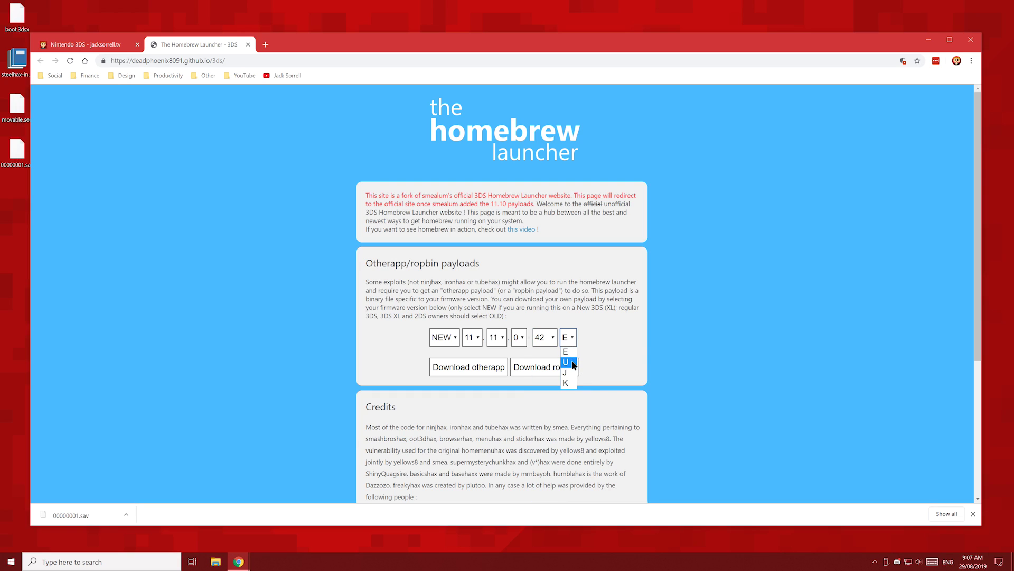
pyautogui.click(573, 343)
# Download the otherapp payload to the desktop under its suggested name and close the Homebrew Launcher page.
pyautogui.click(488, 369)
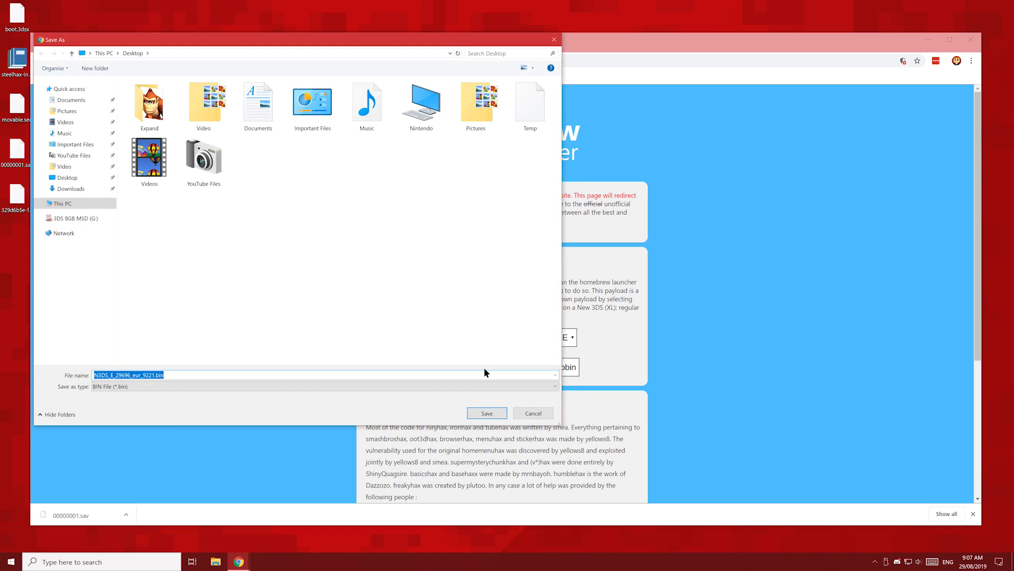
pyautogui.click(487, 412)
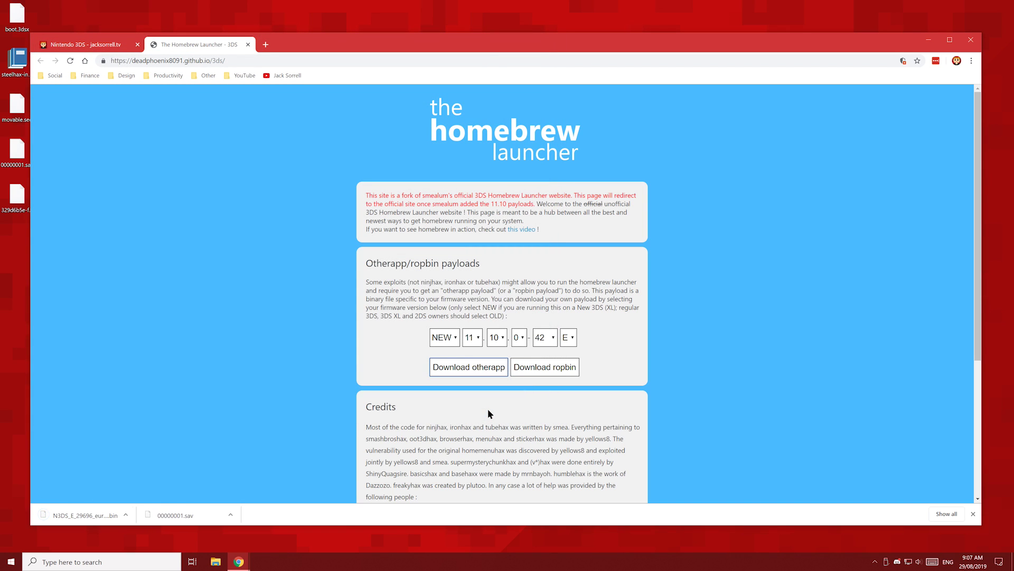
pyautogui.click(973, 514)
pyautogui.click(248, 45)
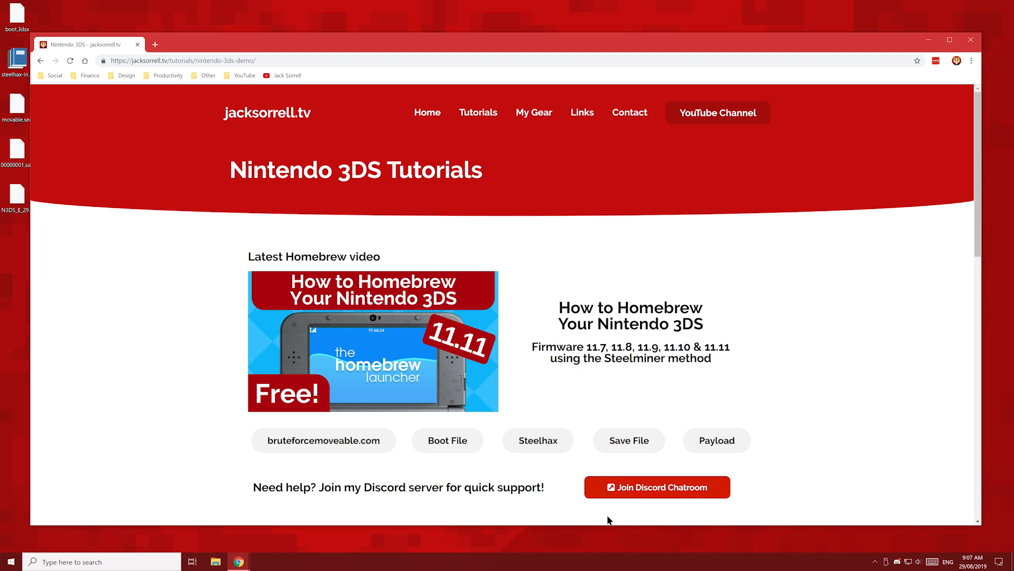
# Minimize the browser and group steelhax-installer.rar, boot.3dsx, 00000001.sav and the payload in a block on the desktop, with movable.sed set apart.
pyautogui.click(929, 39)
pyautogui.moveTo(17, 197); pyautogui.dragTo(86, 247)
pyautogui.moveTo(17, 151); pyautogui.dragTo(51, 243)
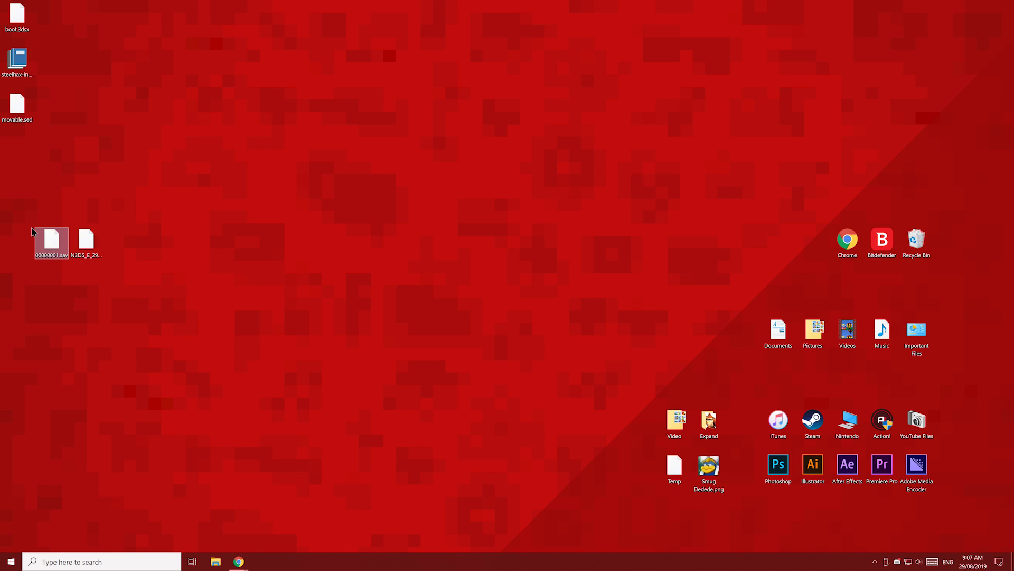
pyautogui.moveTo(24, 67); pyautogui.dragTo(58, 201)
pyautogui.click(24, 31)
pyautogui.moveTo(24, 30); pyautogui.dragTo(93, 210)
pyautogui.moveTo(19, 108); pyautogui.dragTo(168, 248)
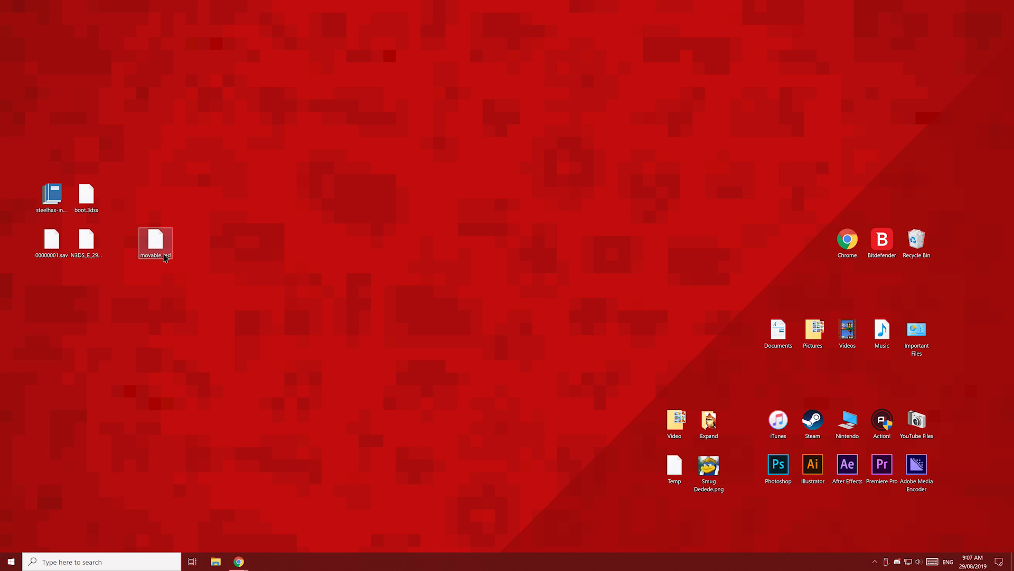
# Look at the payload's full file name and check the file name extensions setting in File Explorer.
pyautogui.click(100, 262)
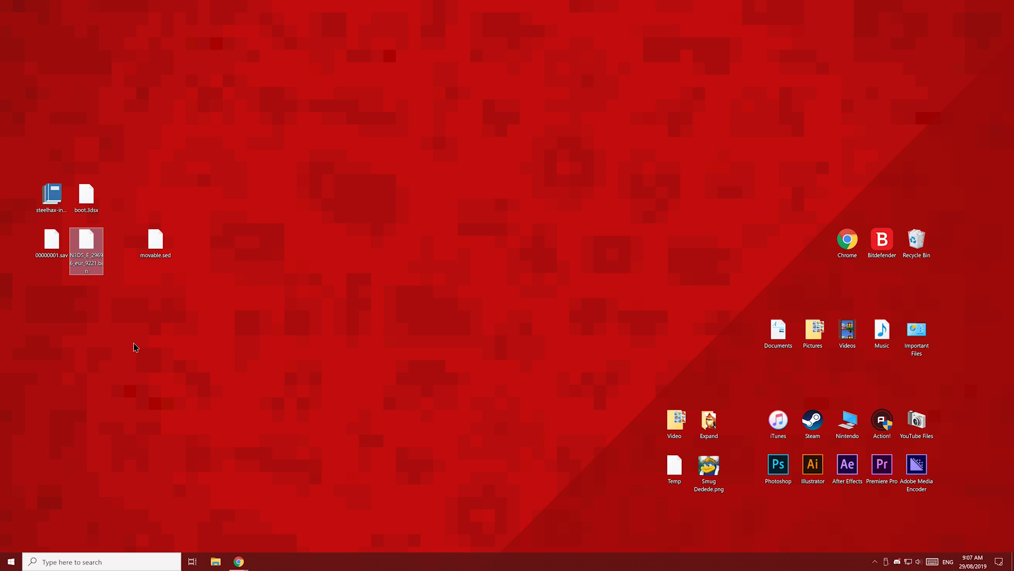
pyautogui.click(215, 561)
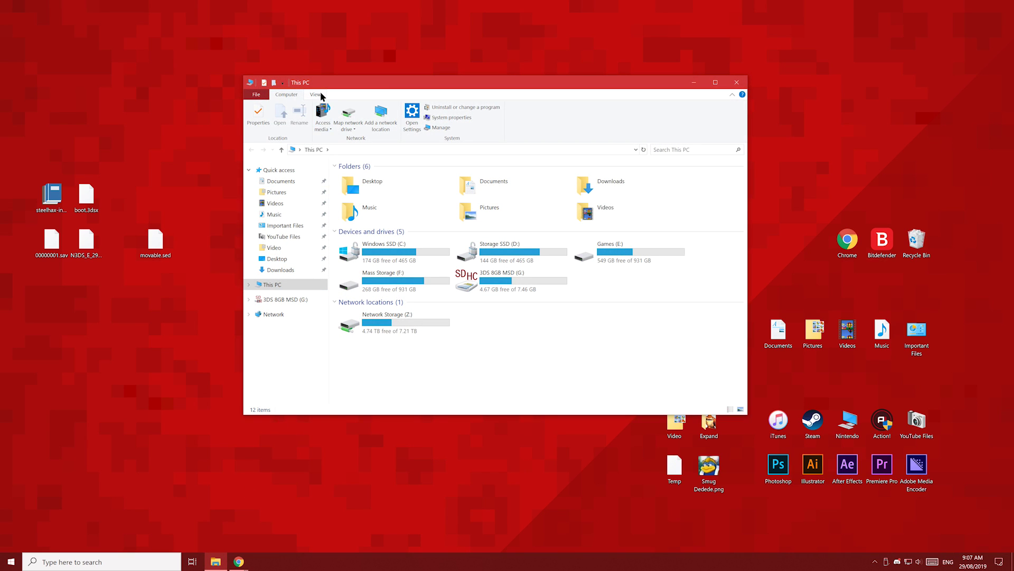
pyautogui.click(317, 95)
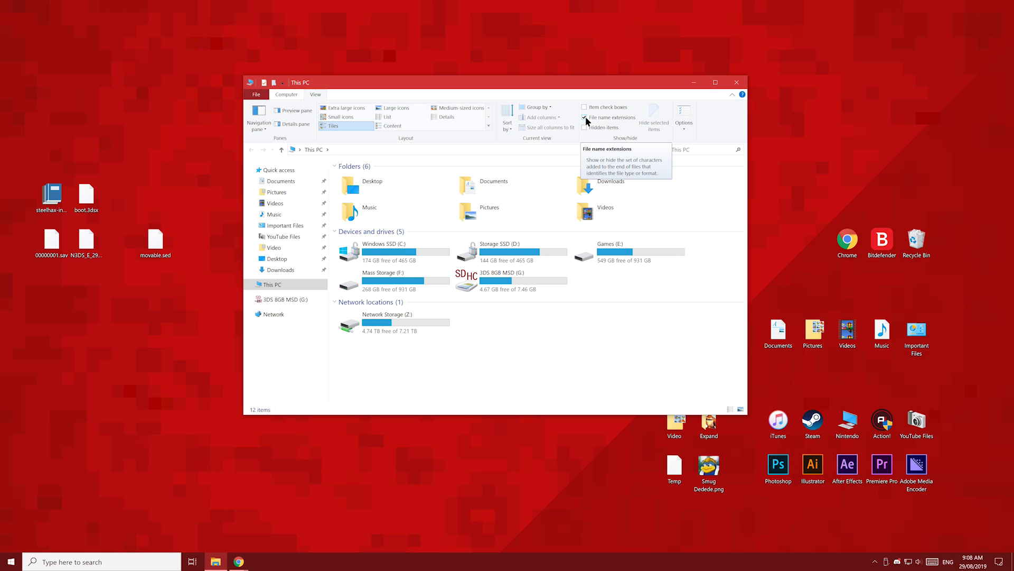
pyautogui.click(693, 83)
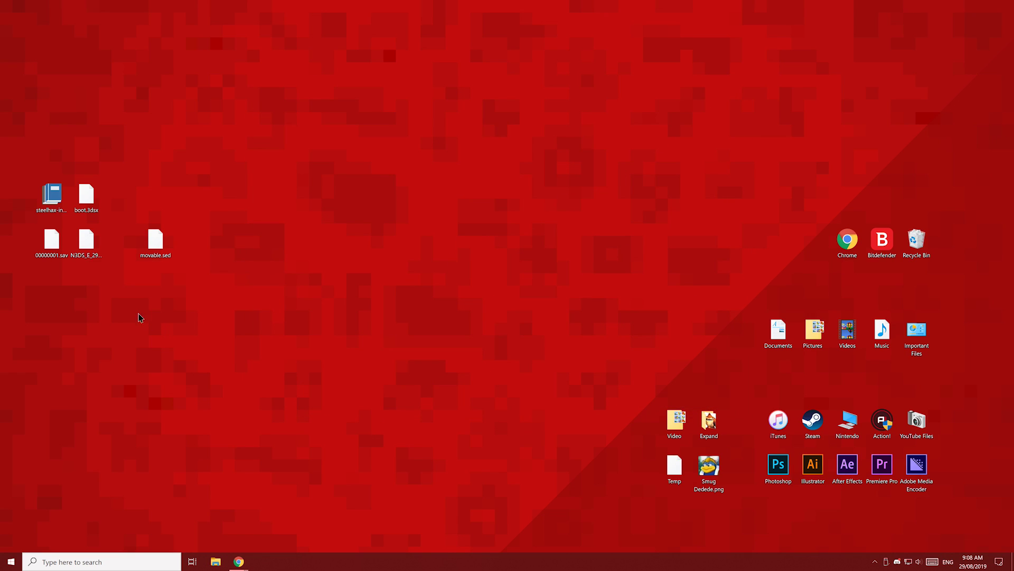
# Rename the downloaded N3DS payload file on the desktop to payload.bin.
pyautogui.click(89, 249)
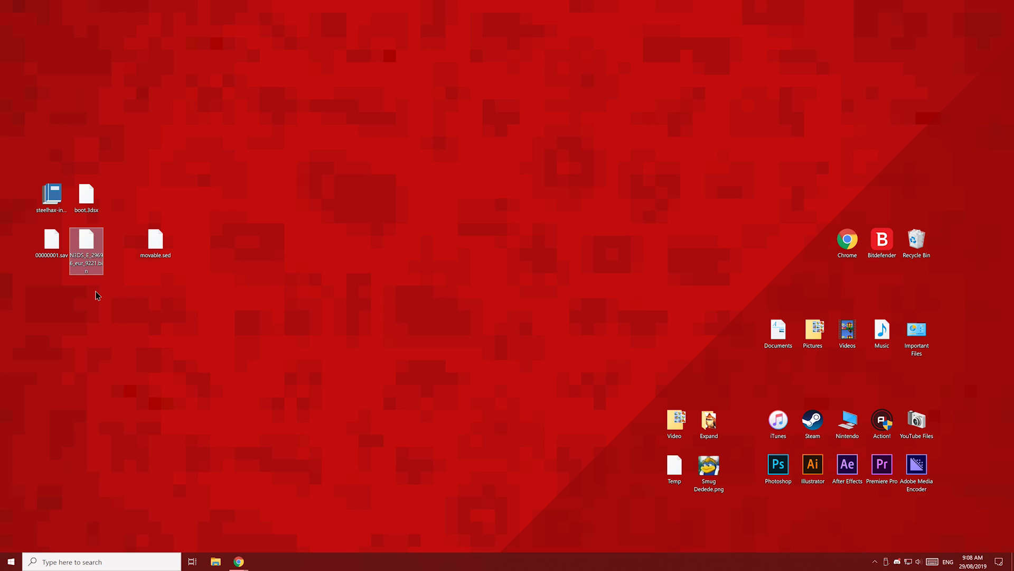
pyautogui.press('F2')
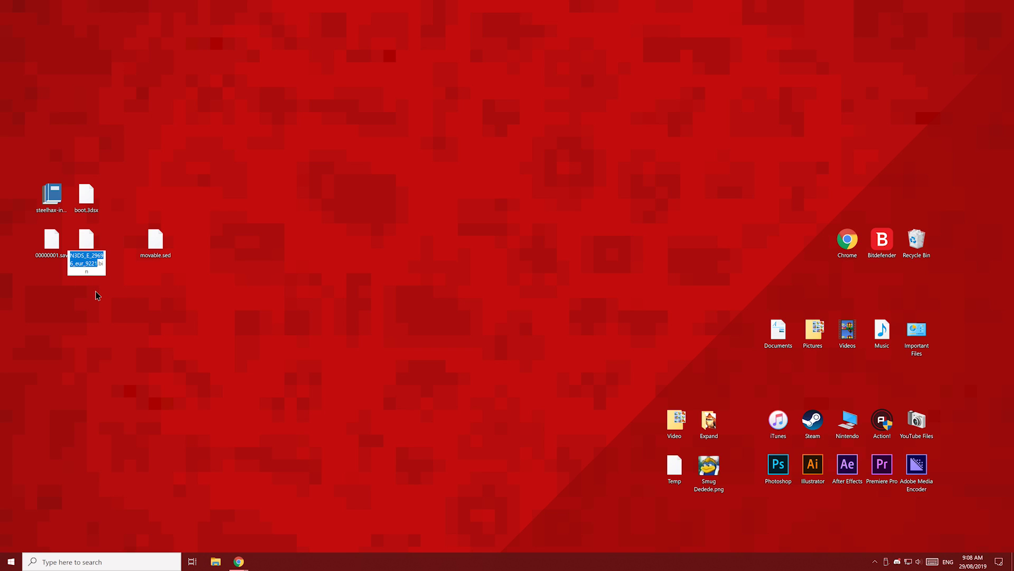
pyautogui.write('p')
pyautogui.write('ayloa')
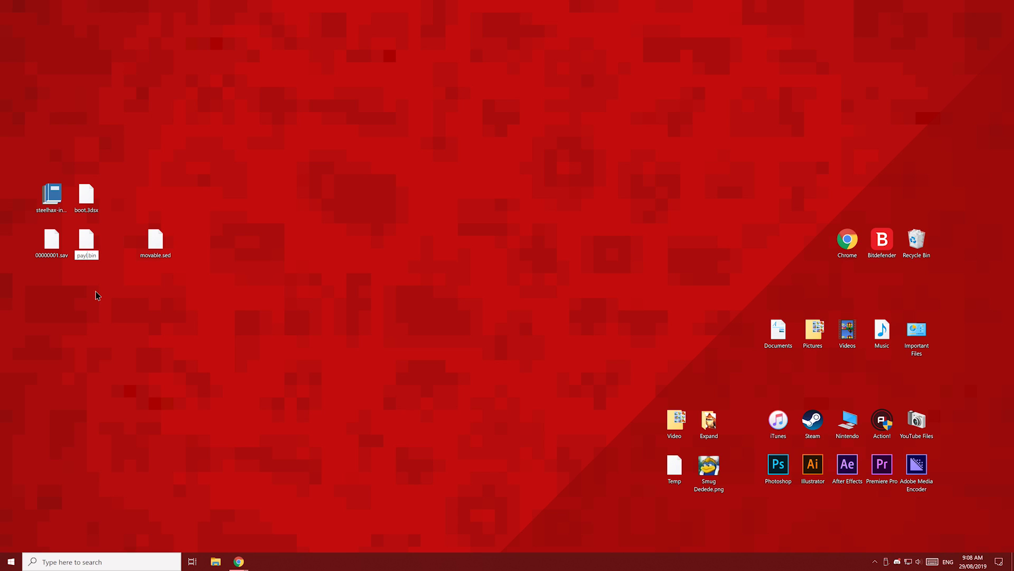
pyautogui.write('d')
pyautogui.press('Return')
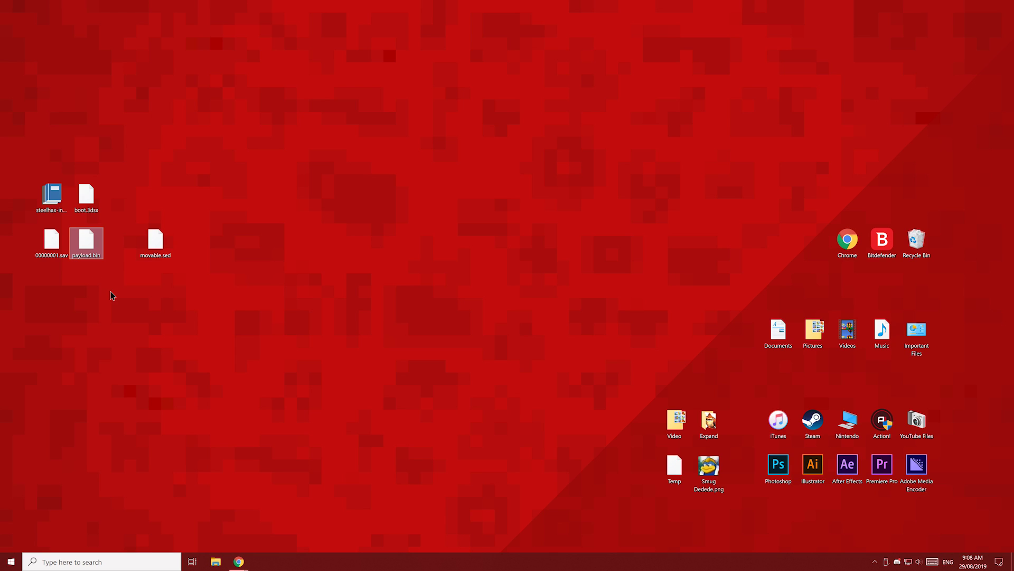
# Review File Explorer's file name extensions option again, then close the window.
pyautogui.click(216, 561)
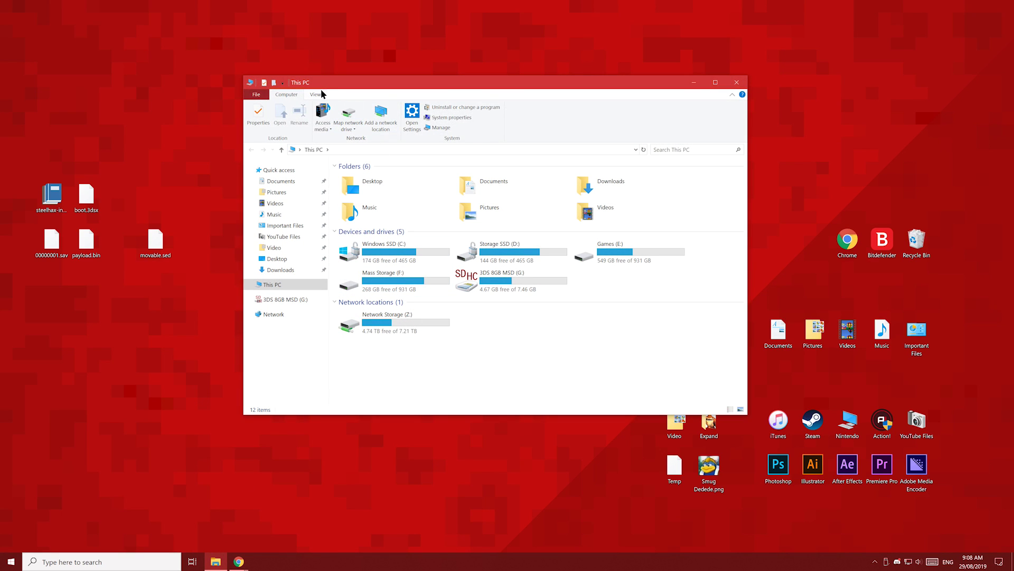
pyautogui.click(317, 95)
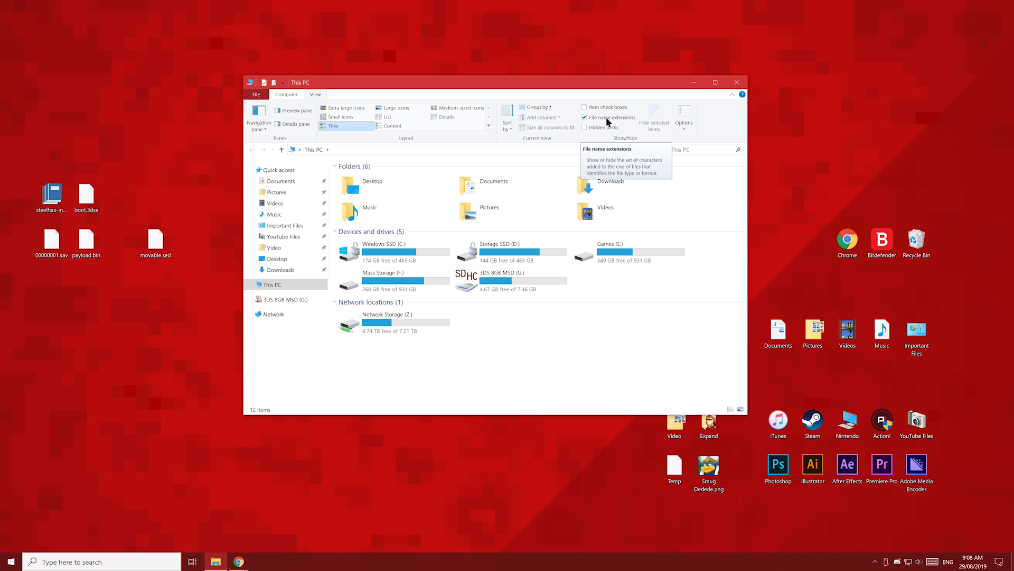
pyautogui.hotkey('alt', 'F4')
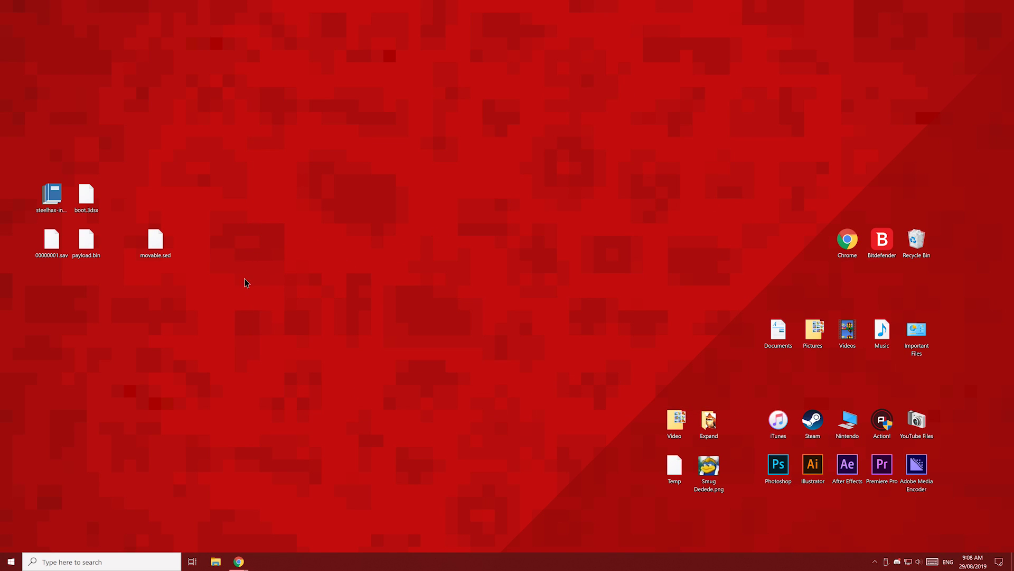
# Examine the properties of steelhax-installer.rar to see which program opens it, and close them without changes.
pyautogui.click(61, 205)
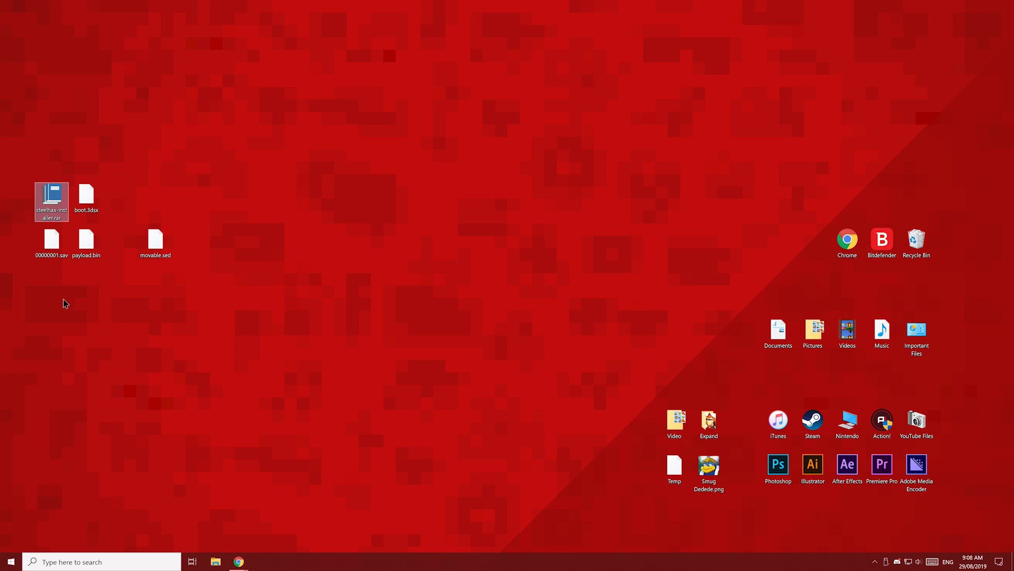
pyautogui.rightClick(52, 199)
pyautogui.click(79, 445)
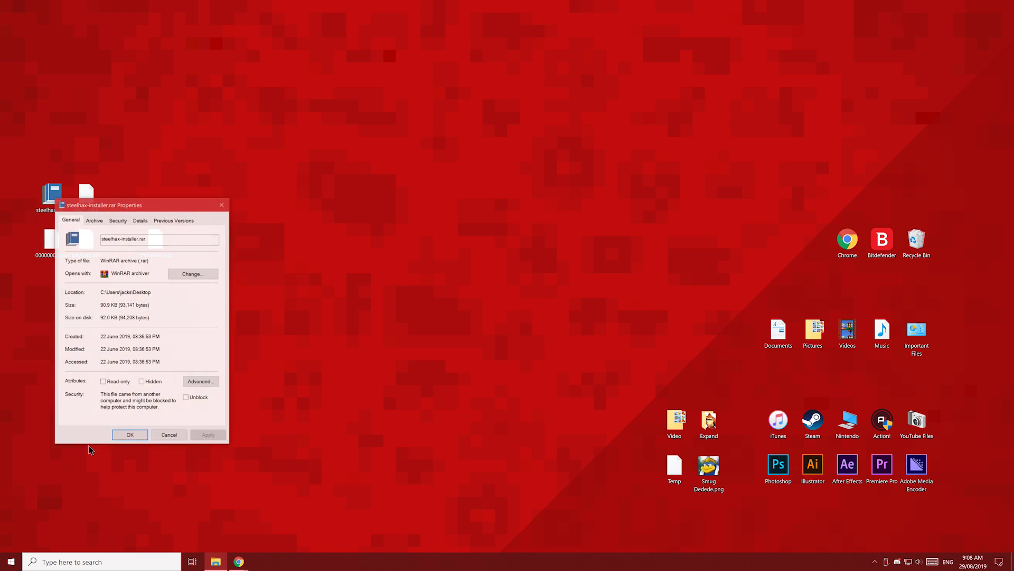
pyautogui.moveTo(157, 278); pyautogui.dragTo(112, 277)
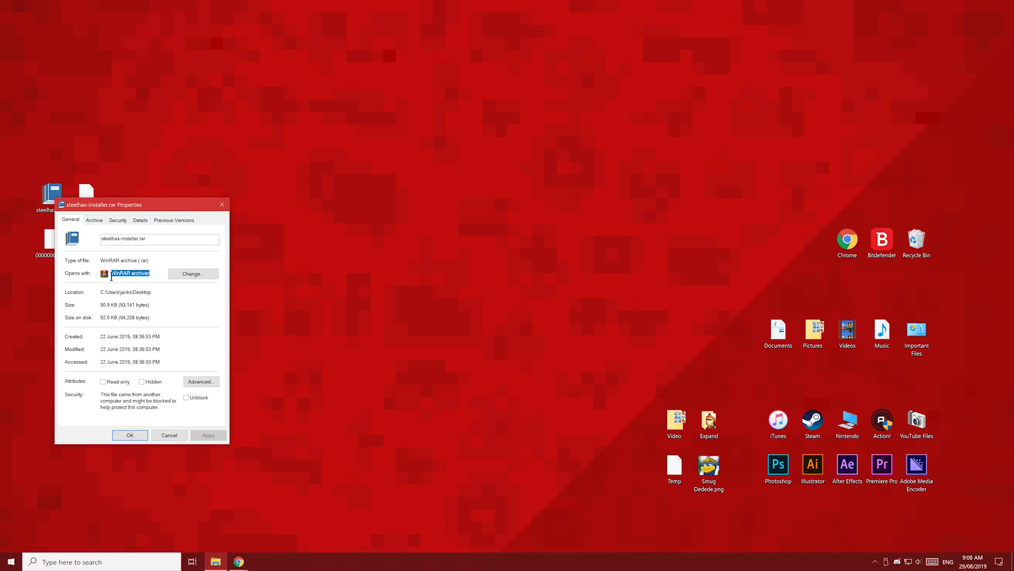
pyautogui.click(156, 294)
pyautogui.click(172, 438)
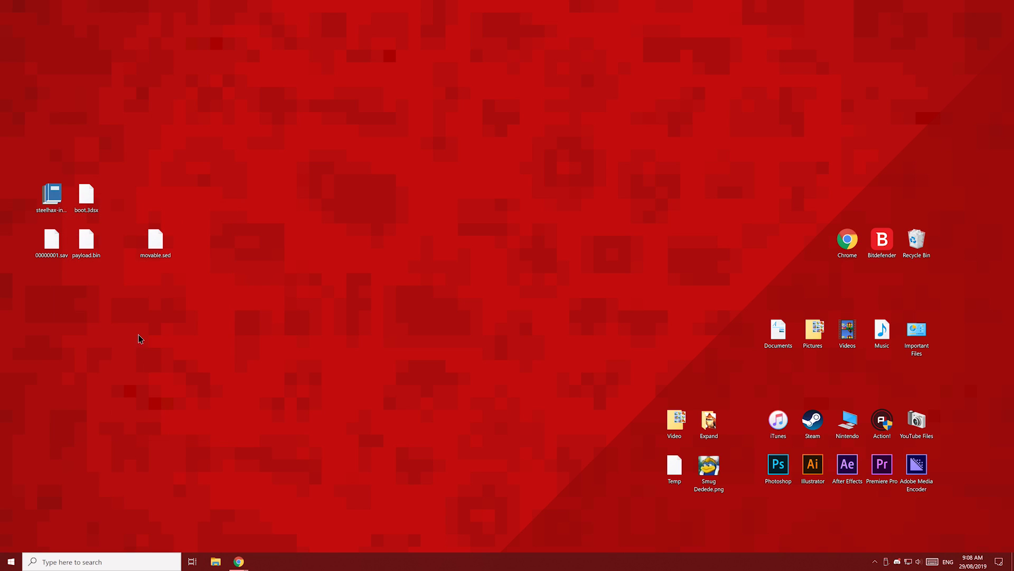
# Extract the steelhax-installer archive onto the desktop and arrange the 3ds and steelhax folders apart from the archive and README.txt.
pyautogui.rightClick(58, 200)
pyautogui.click(88, 237)
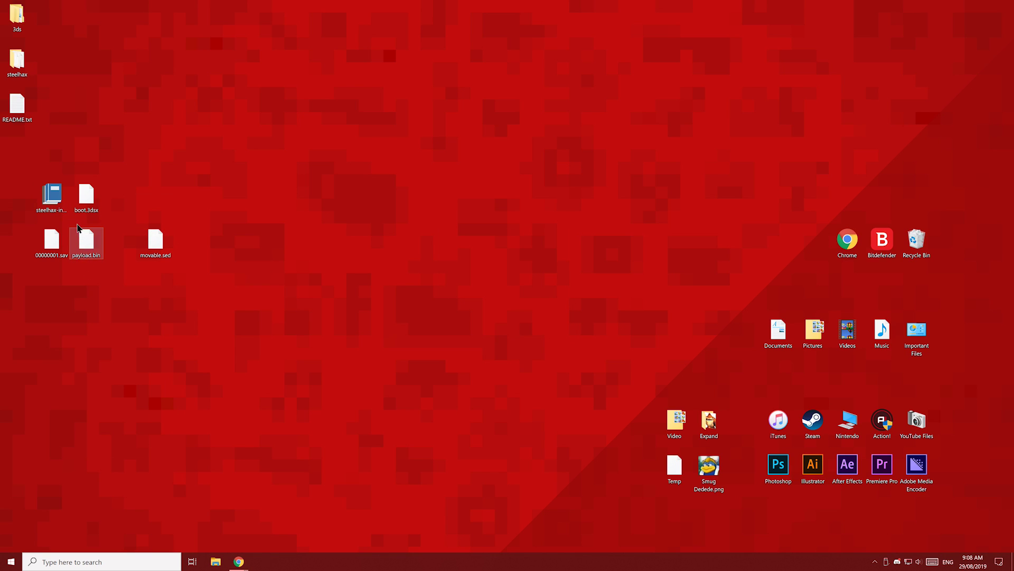
pyautogui.moveTo(53, 196); pyautogui.dragTo(130, 178)
pyautogui.moveTo(76, 135); pyautogui.dragTo(59, 287)
pyautogui.click(77, 282)
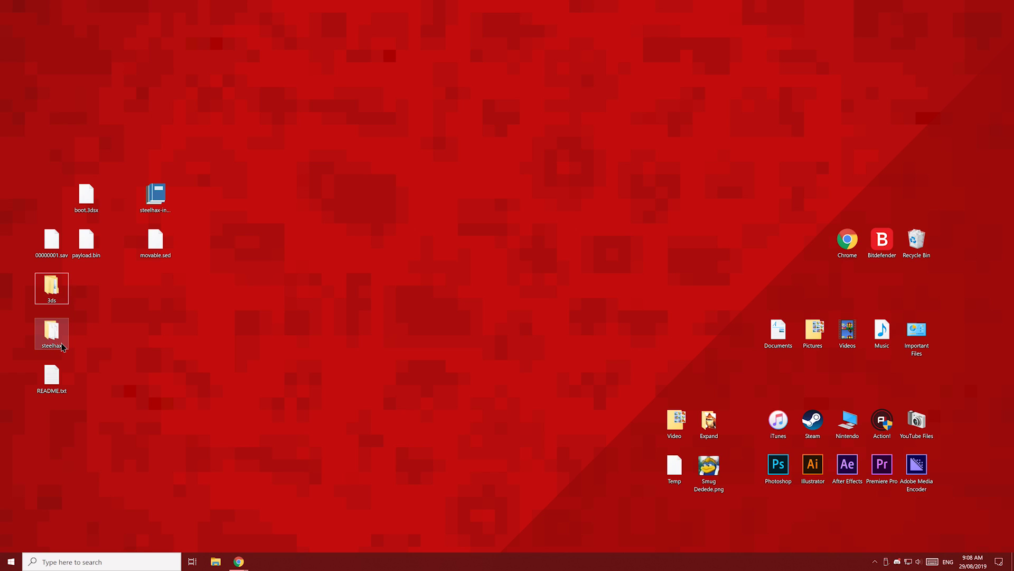
pyautogui.moveTo(54, 382); pyautogui.dragTo(136, 325)
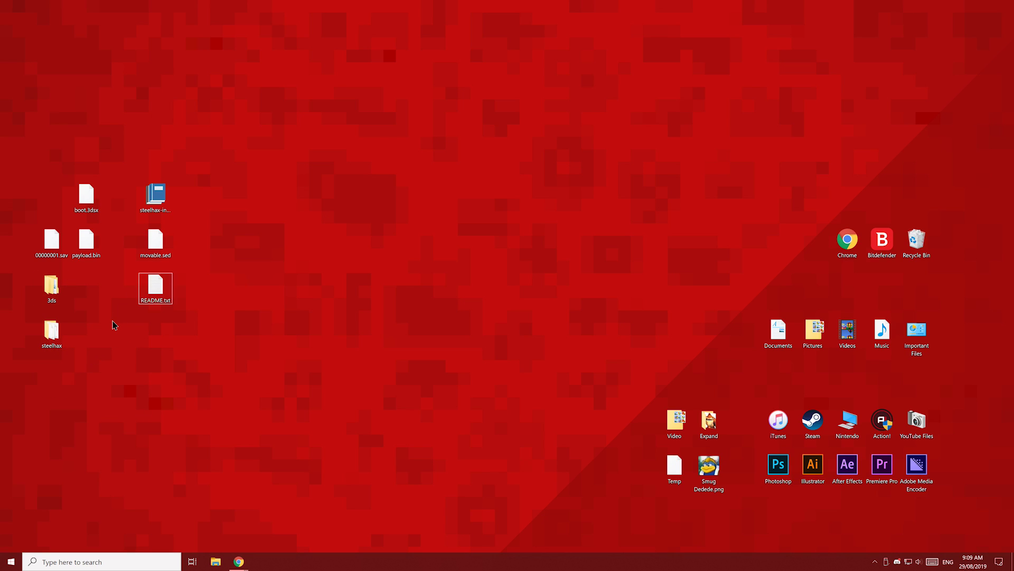
# Copy boot.3dsx and the 3ds and steelhax folders from the desktop to the root of the 3DS 8GB MSD (G:) SD card.
pyautogui.click(216, 561)
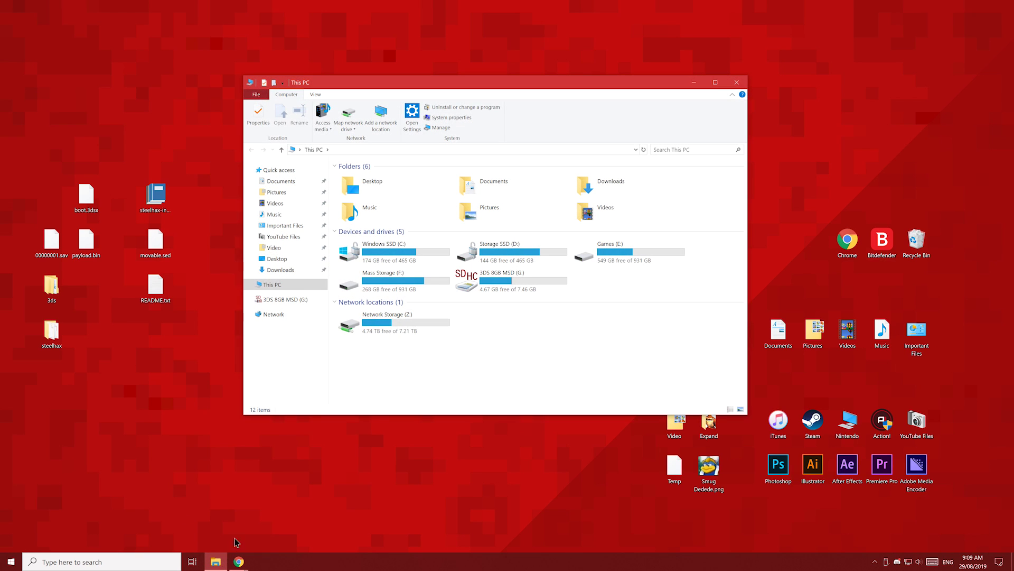
pyautogui.doubleClick(497, 282)
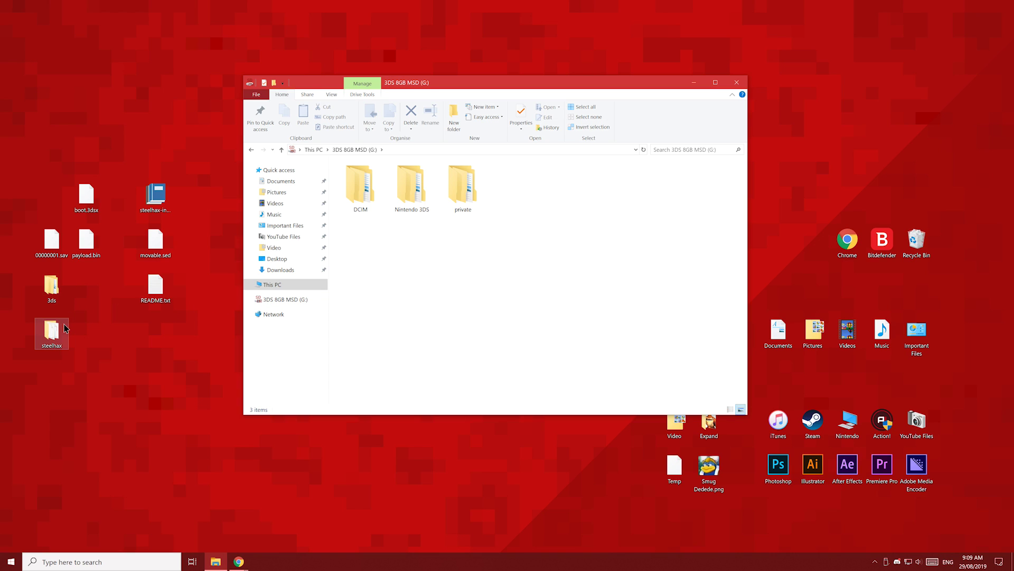
pyautogui.moveTo(81, 197); pyautogui.dragTo(412, 272)
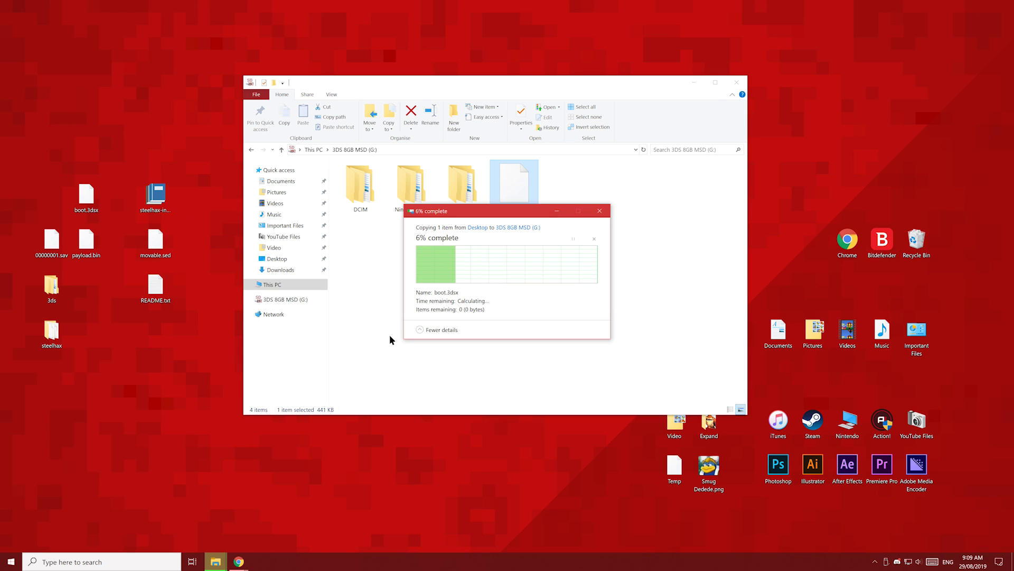
pyautogui.moveTo(51, 286); pyautogui.dragTo(429, 288)
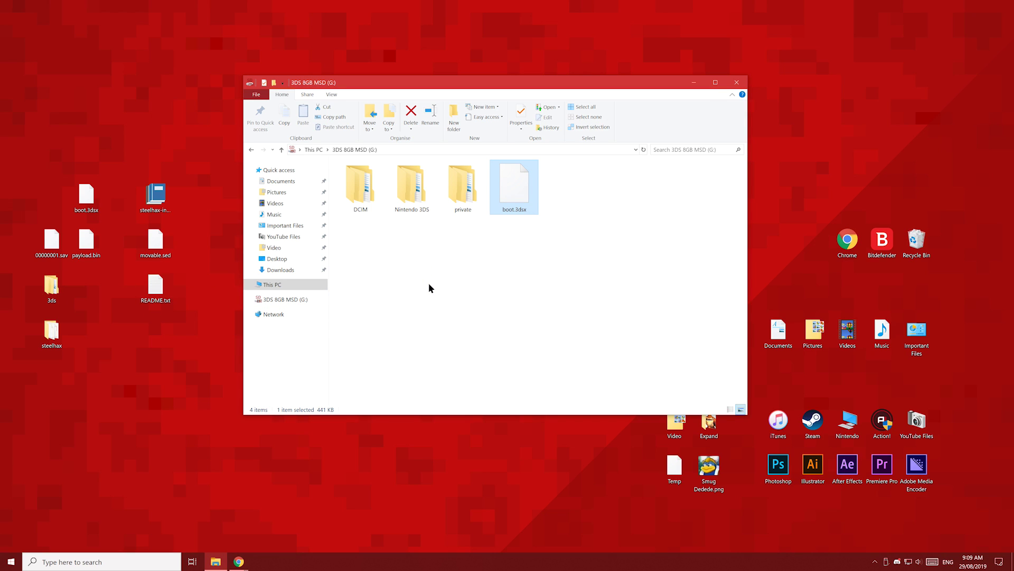
pyautogui.moveTo(52, 334); pyautogui.dragTo(393, 310)
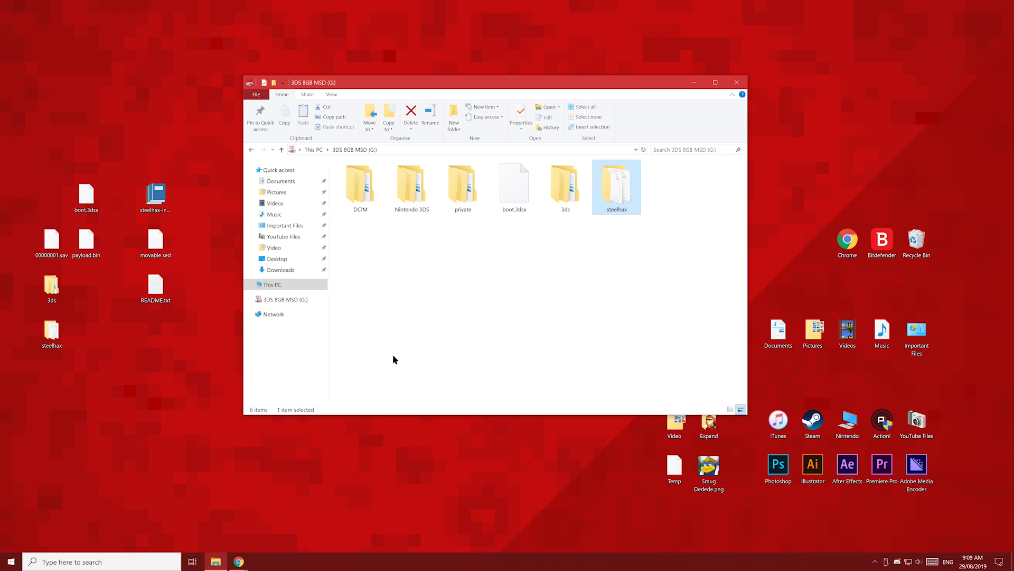
# In the SD card's steelhax folder, replace the put_payload.bin_here placeholder with a copy of payload.bin from the desktop.
pyautogui.doubleClick(618, 197)
pyautogui.click(408, 216)
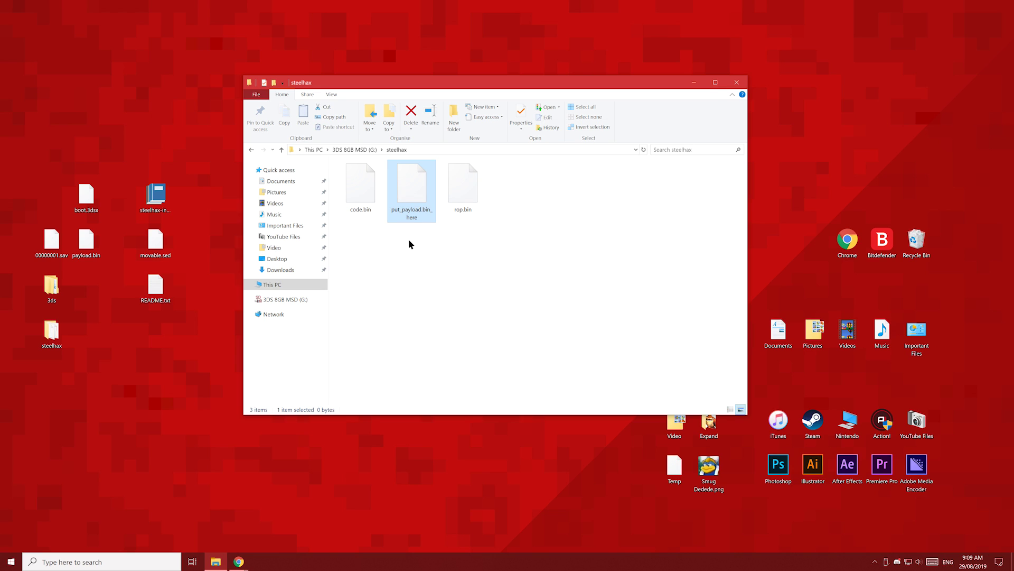
pyautogui.press('Delete')
pyautogui.click(544, 310)
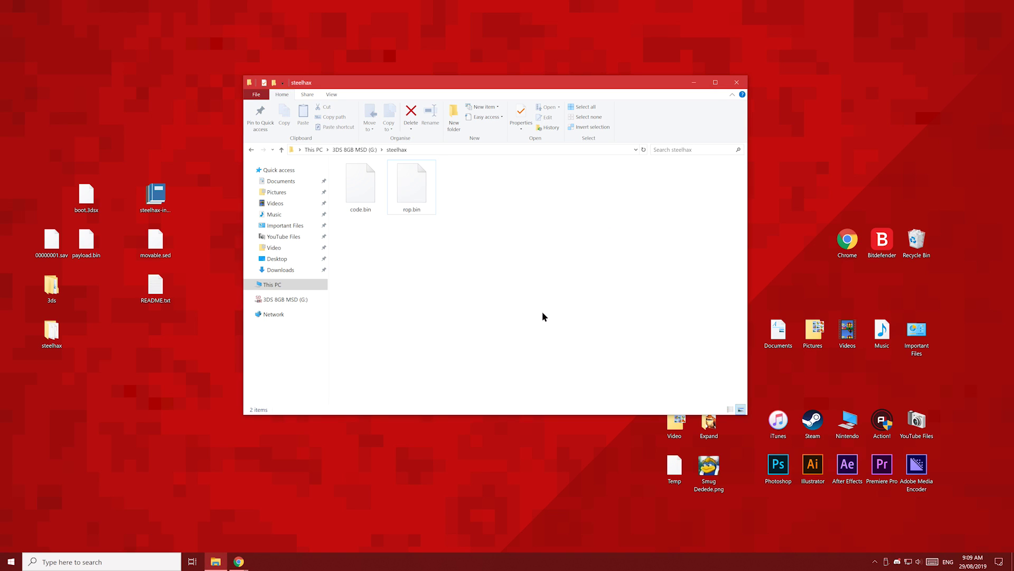
pyautogui.moveTo(87, 244); pyautogui.dragTo(422, 255)
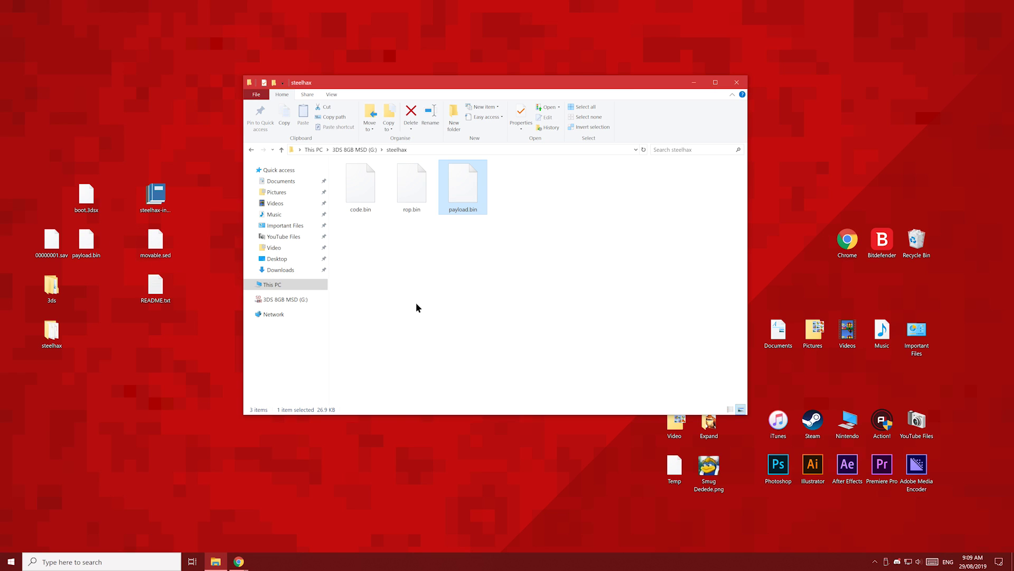
pyautogui.press('BackSpace')
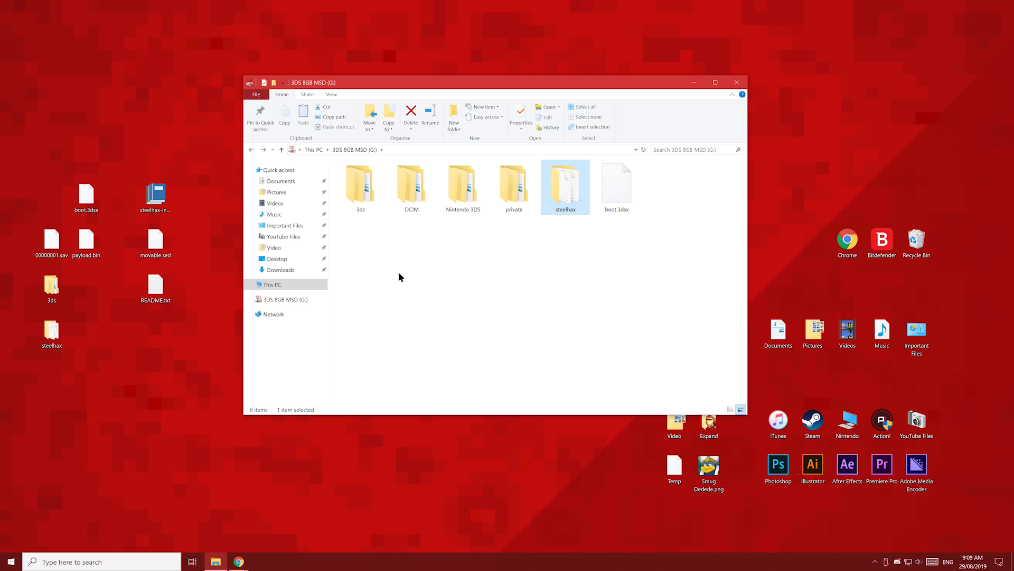
# Permanently delete the steelhax_installer folder from the SD card's 3ds folder and check the folder's contents.
pyautogui.doubleClick(359, 201)
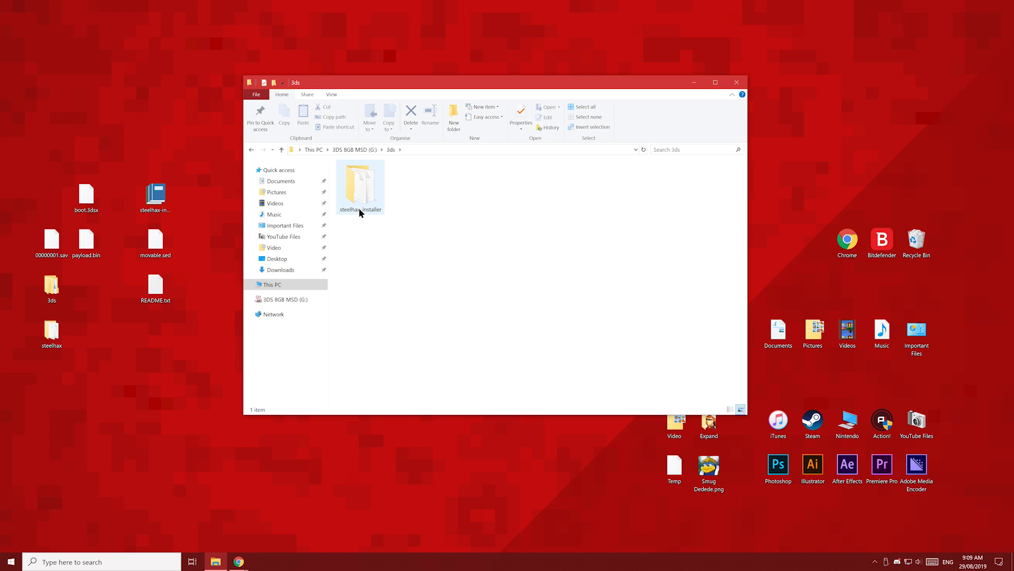
pyautogui.click(359, 207)
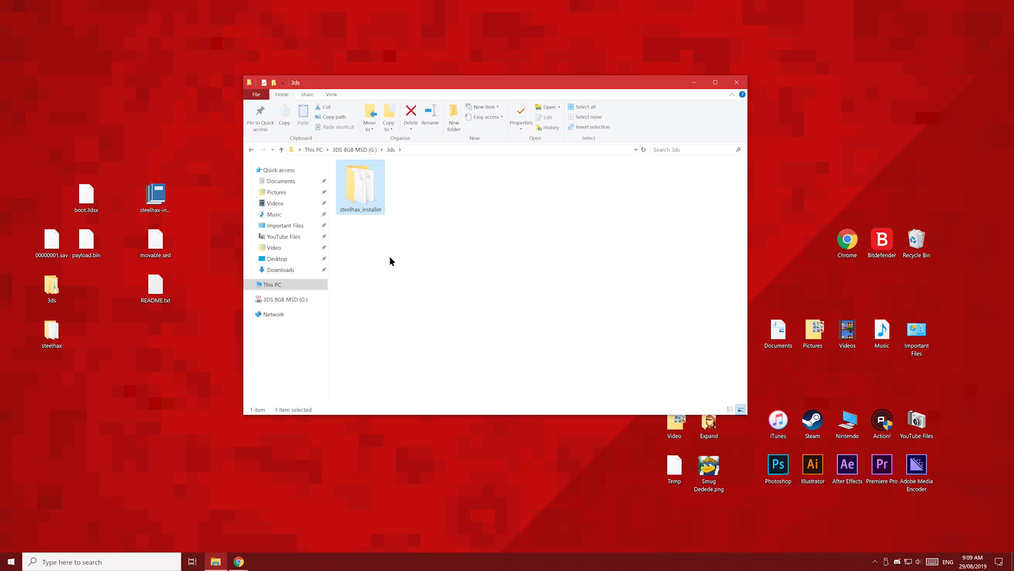
pyautogui.press('Delete')
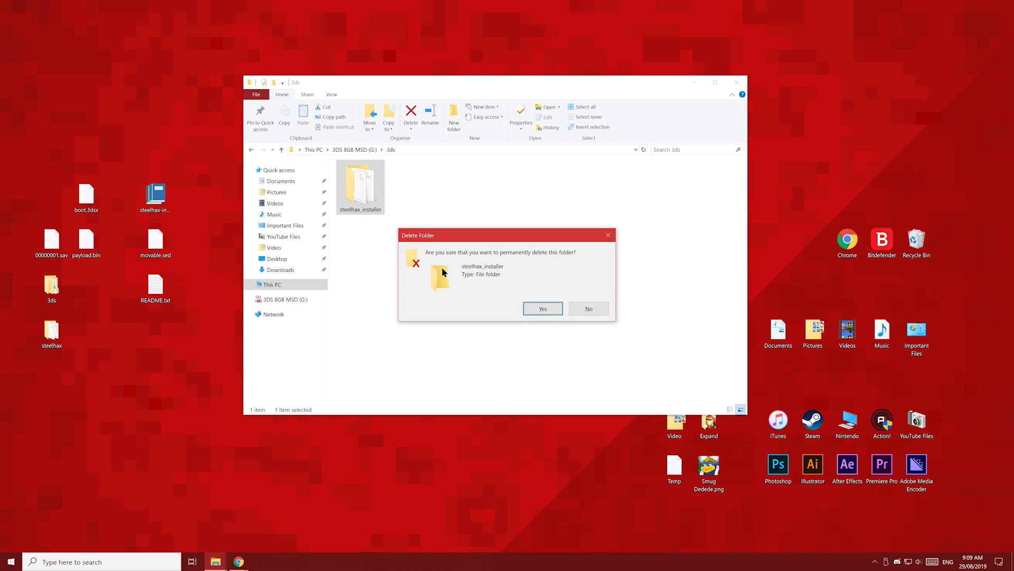
pyautogui.click(540, 309)
pyautogui.press('BackSpace')
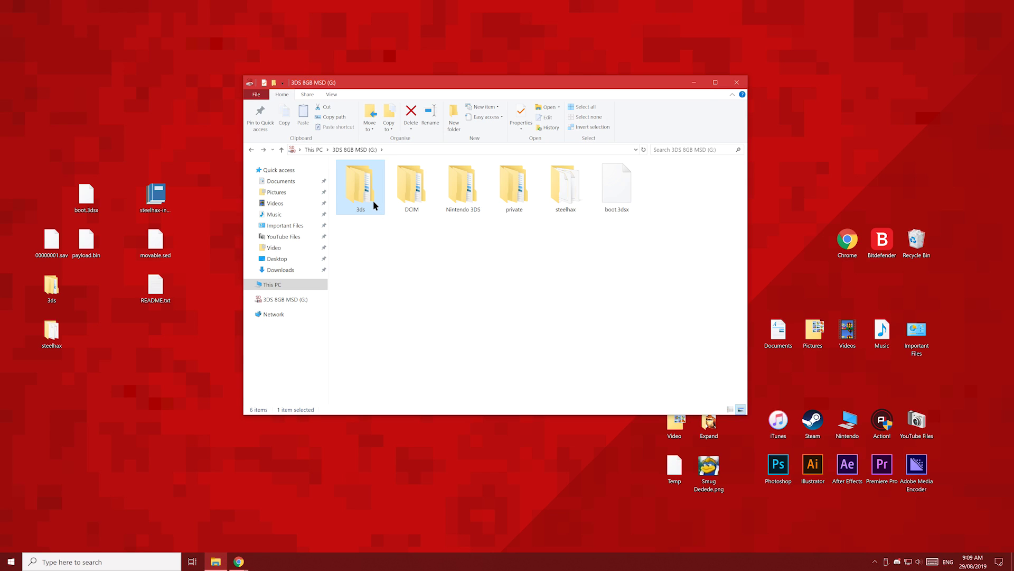
pyautogui.doubleClick(373, 201)
pyautogui.press('BackSpace')
# Replace 00000001.sav in the SD card's Nintendo 3DS title/00040000/000d7e00/data folder with the desktop copy.
pyautogui.doubleClick(474, 196)
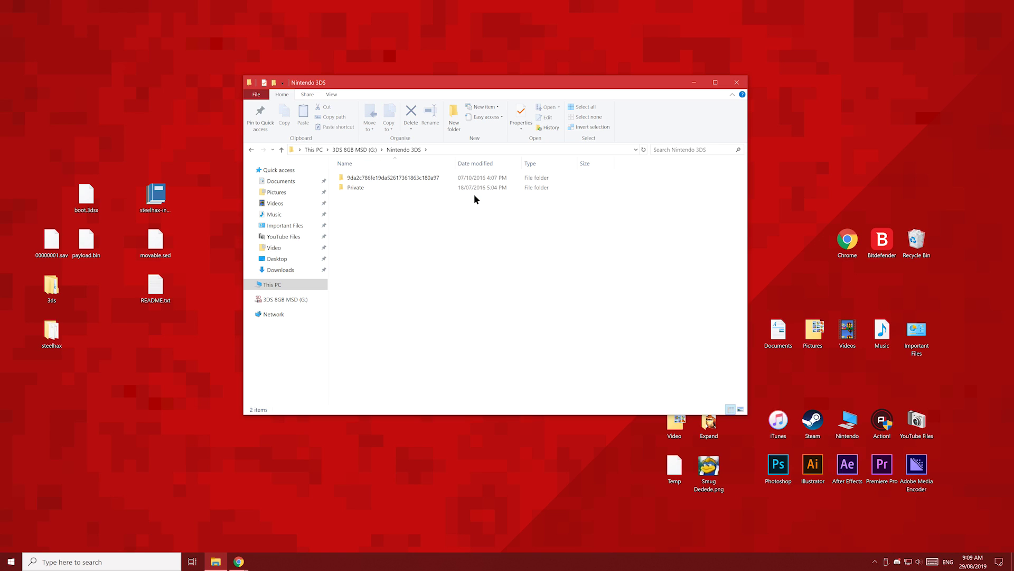
pyautogui.doubleClick(427, 180)
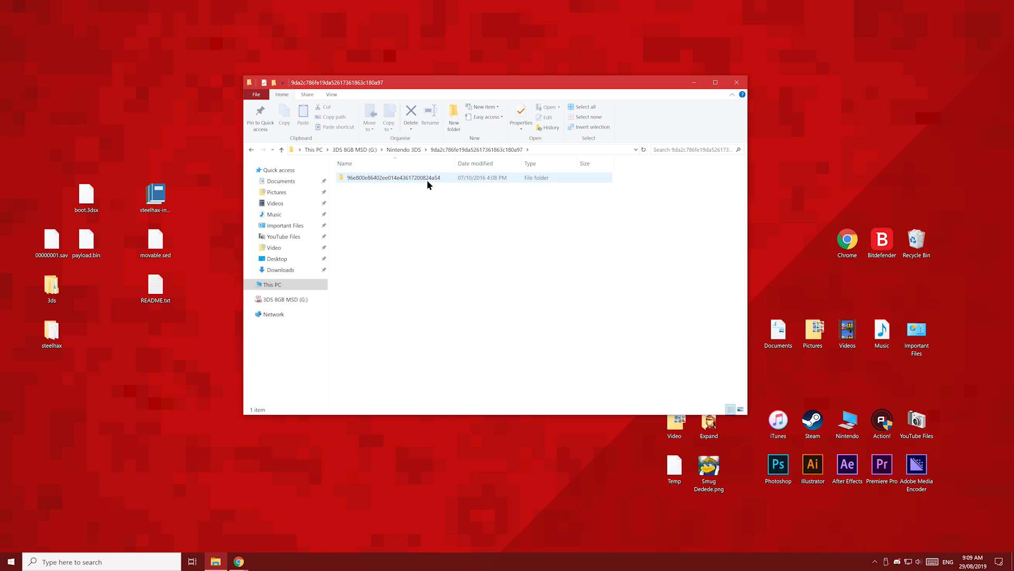
pyautogui.doubleClick(427, 180)
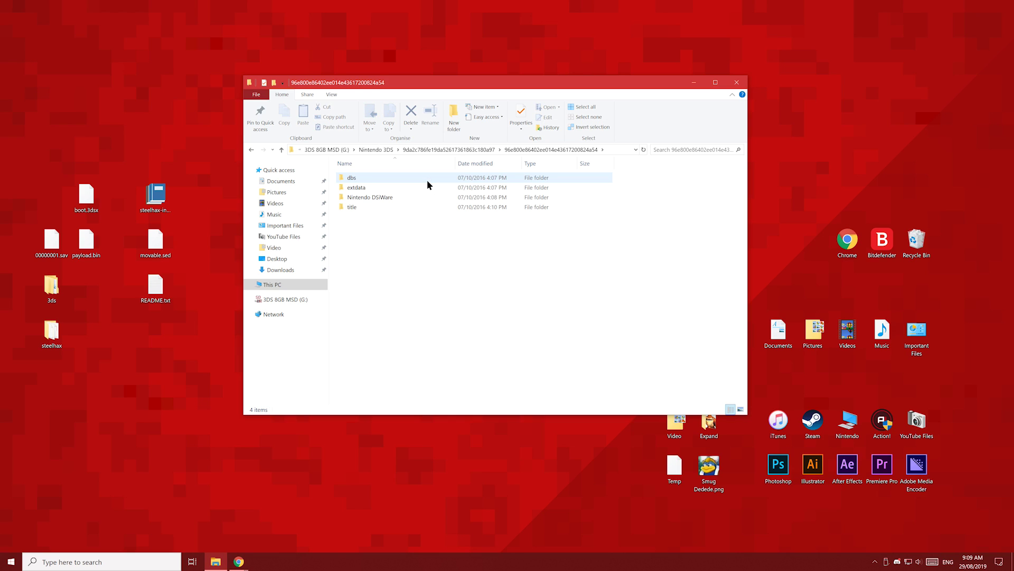
pyautogui.doubleClick(367, 209)
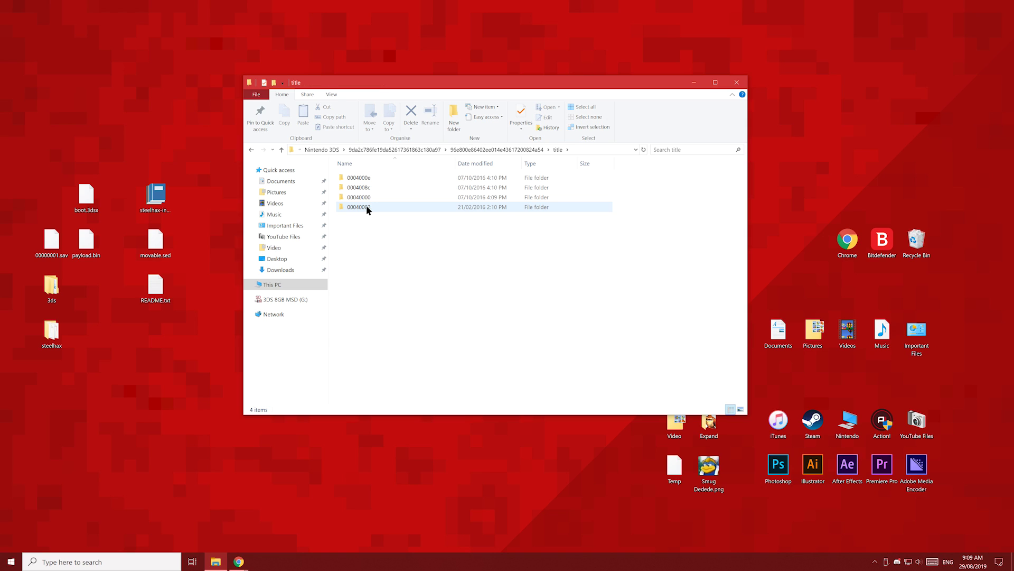
pyautogui.doubleClick(385, 200)
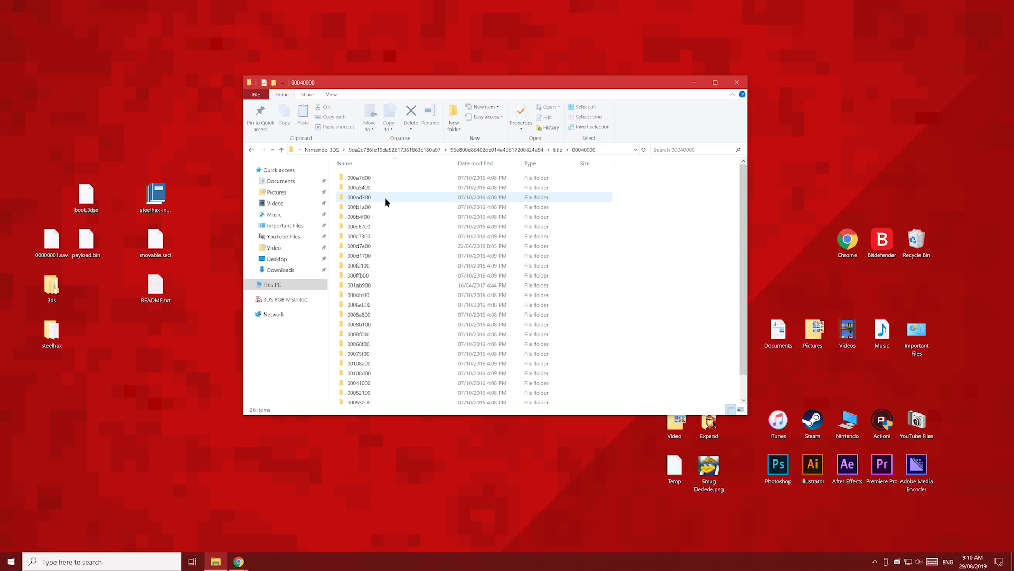
pyautogui.moveTo(409, 248)
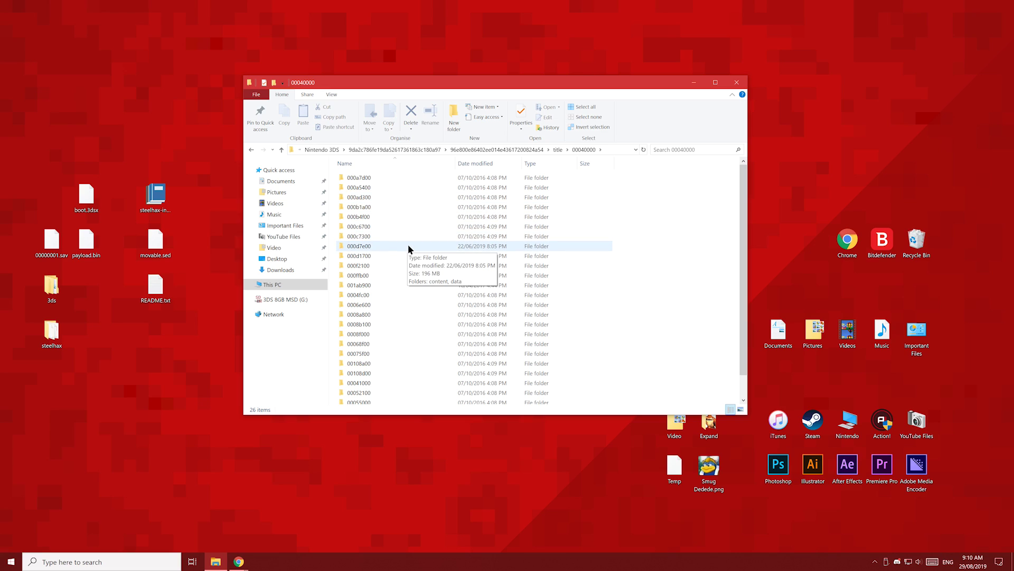
pyautogui.doubleClick(366, 246)
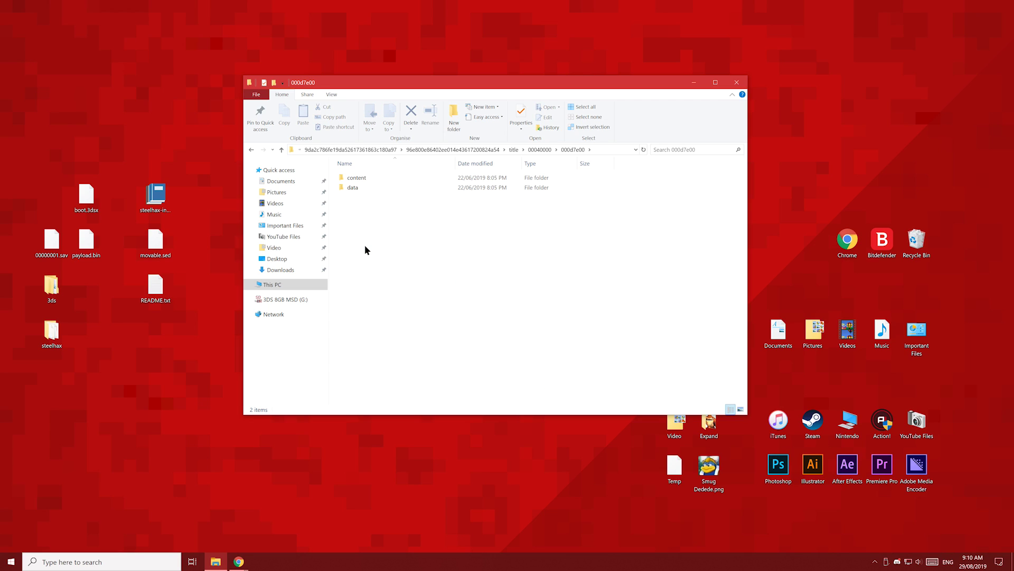
pyautogui.doubleClick(359, 189)
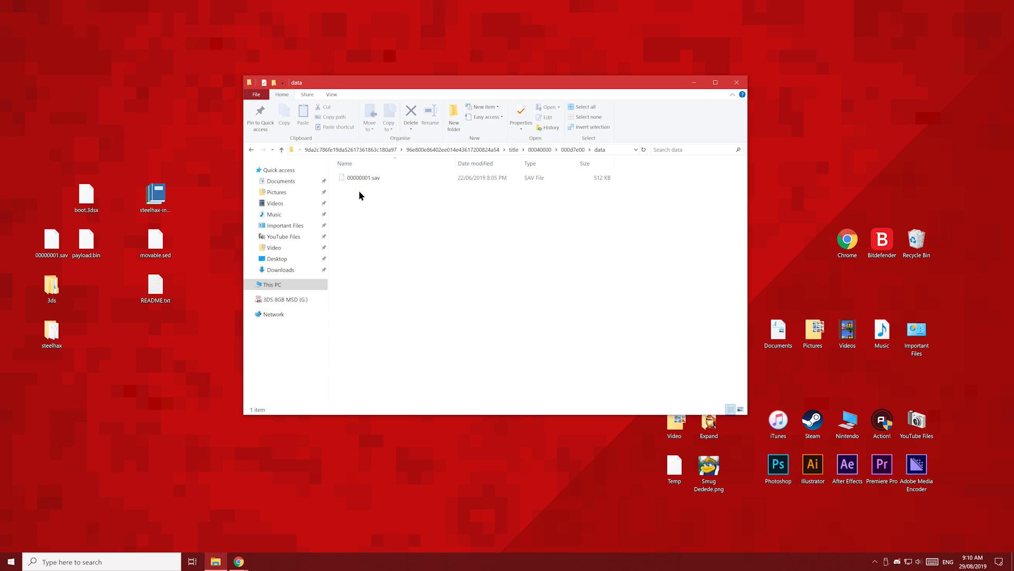
pyautogui.moveTo(51, 242); pyautogui.dragTo(411, 235)
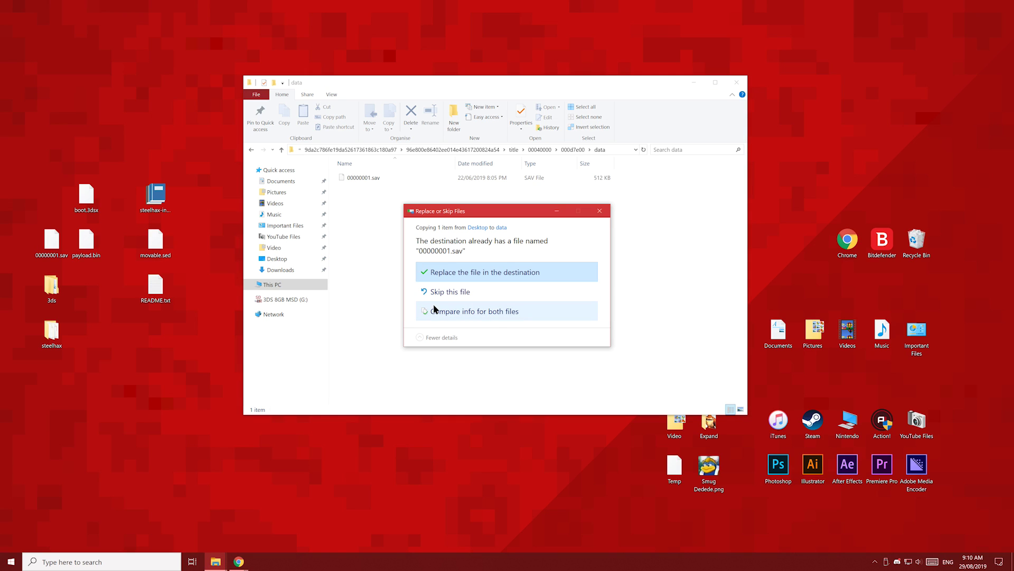
pyautogui.click(455, 272)
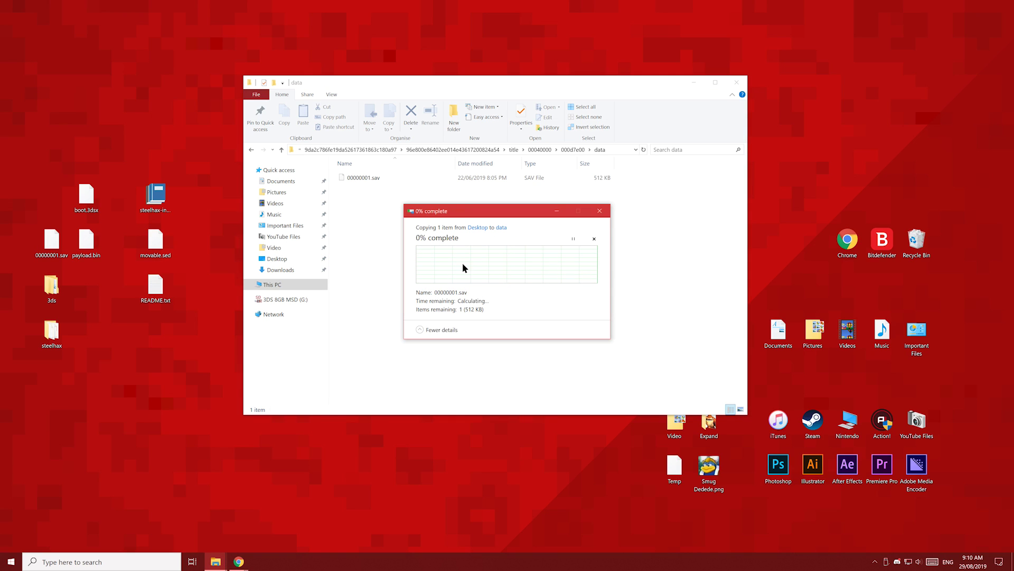
pyautogui.click(445, 325)
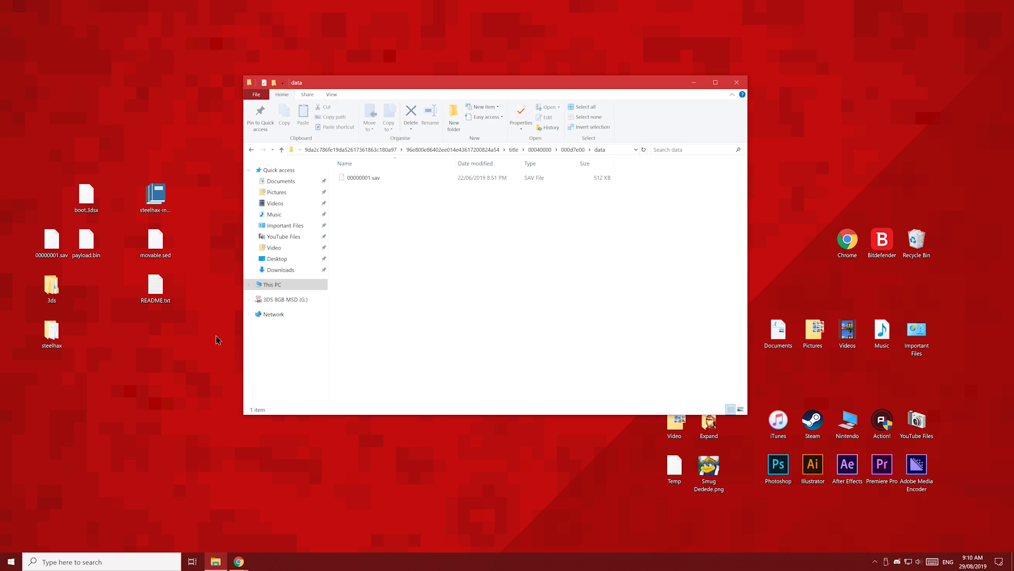
# Line up boot.3dsx above payload.bin on the desktop, and review the SD card's root, 3ds and steelhax folders.
pyautogui.moveTo(86, 195); pyautogui.dragTo(87, 243)
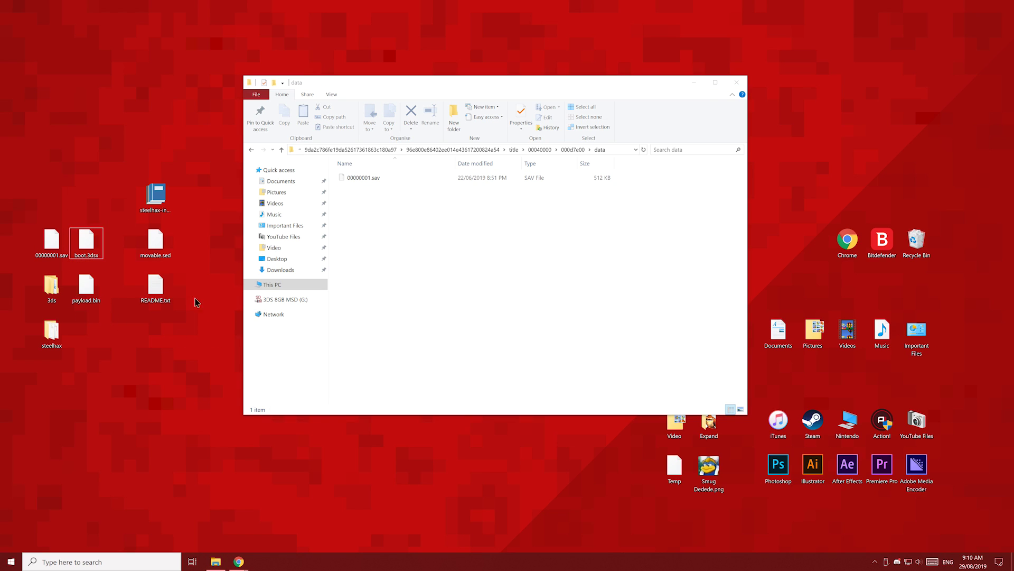
pyautogui.click(283, 284)
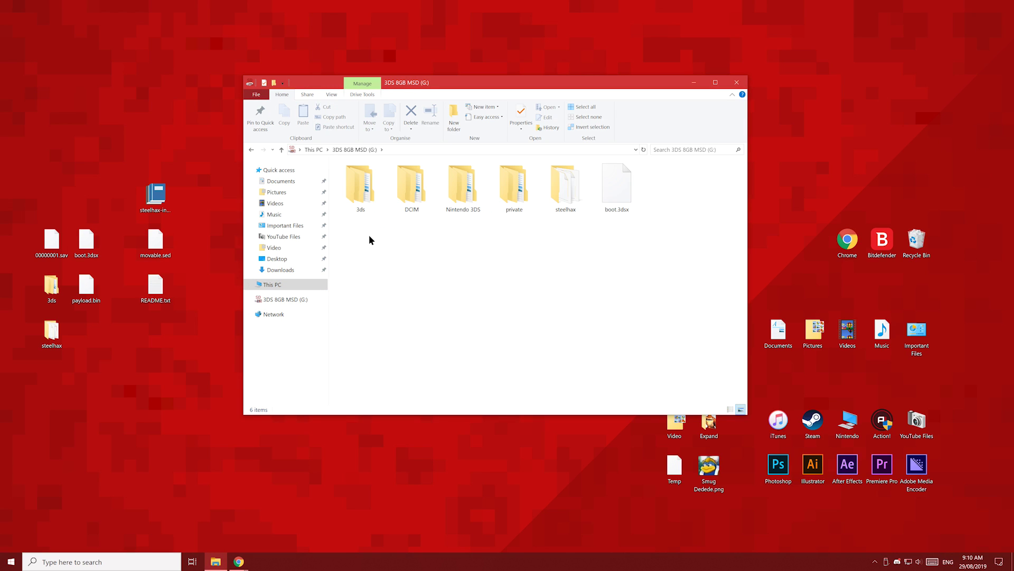
pyautogui.doubleClick(361, 205)
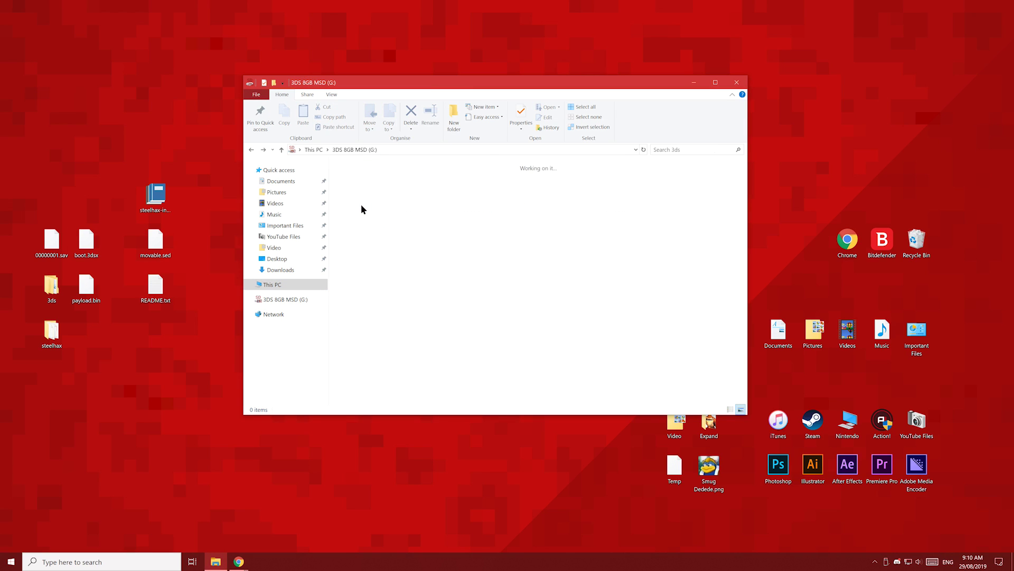
pyautogui.doubleClick(563, 203)
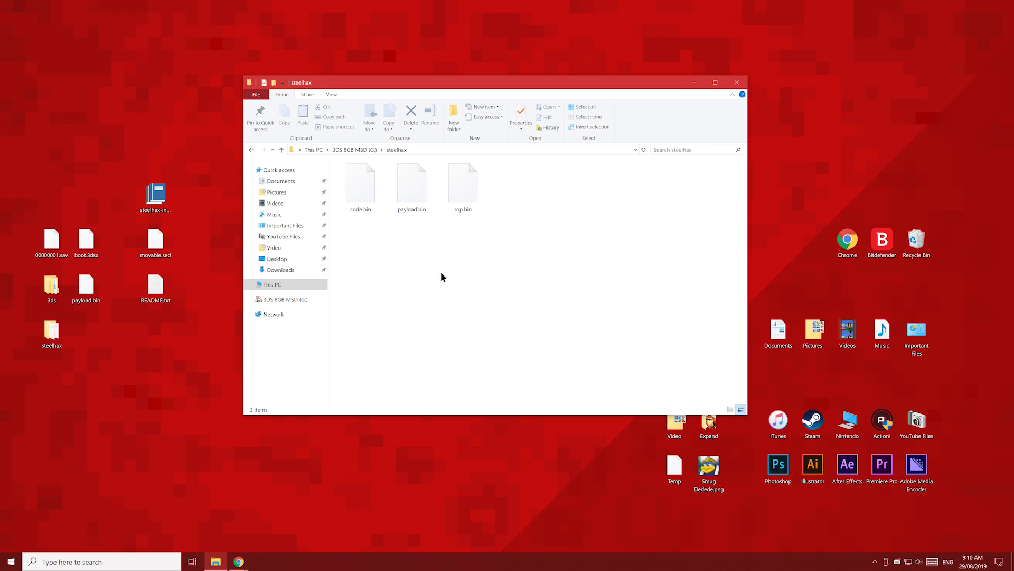
pyautogui.press('BackSpace')
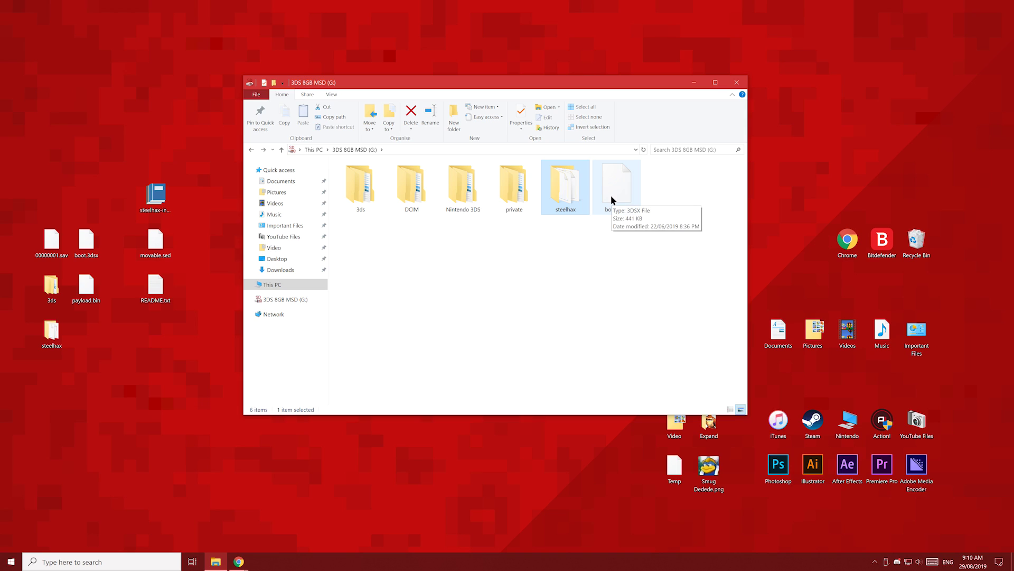
pyautogui.click(563, 258)
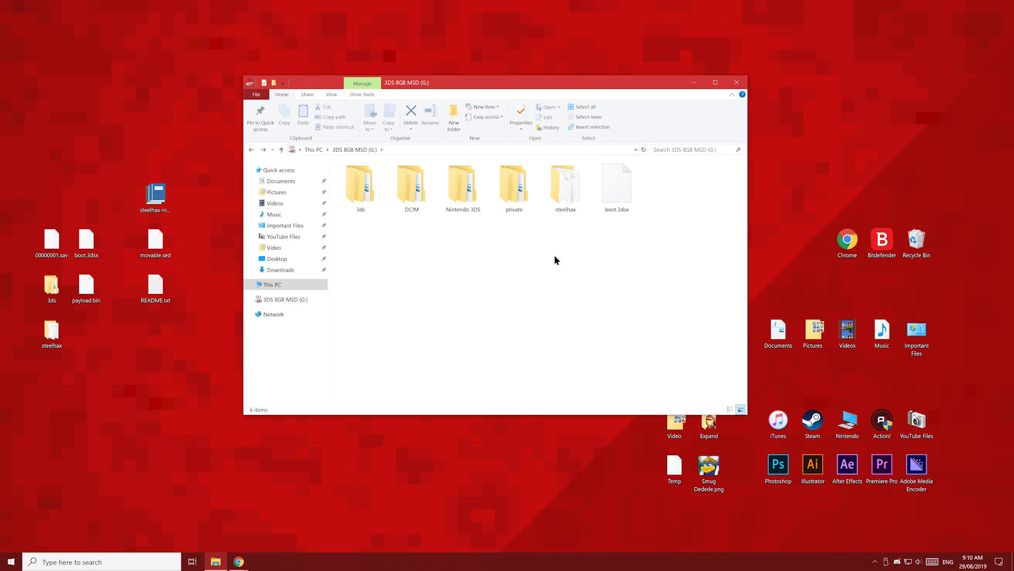
# Eject the 3DS 8GB MSD (G:) SD card.
pyautogui.rightClick(306, 299)
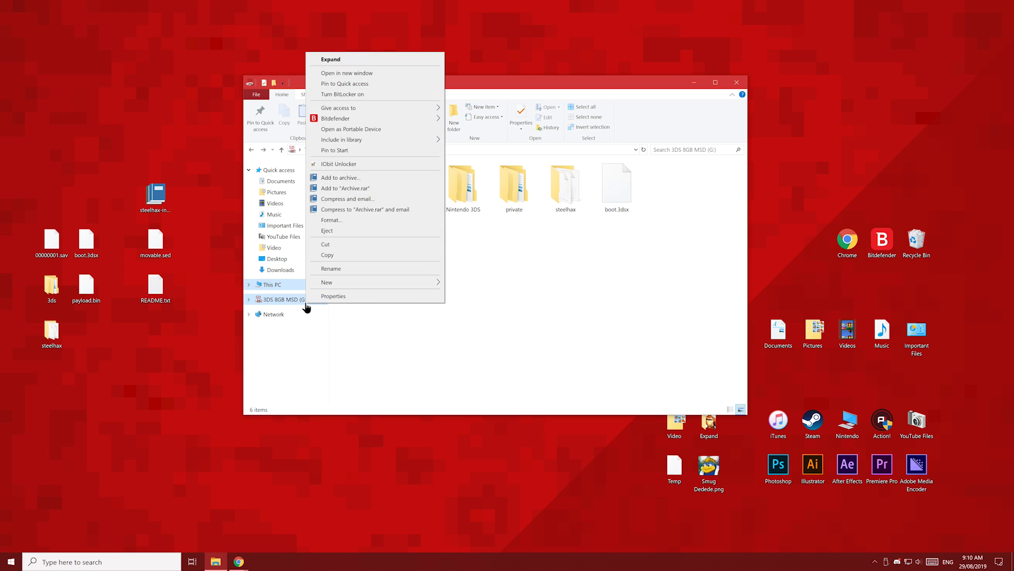
pyautogui.click(349, 232)
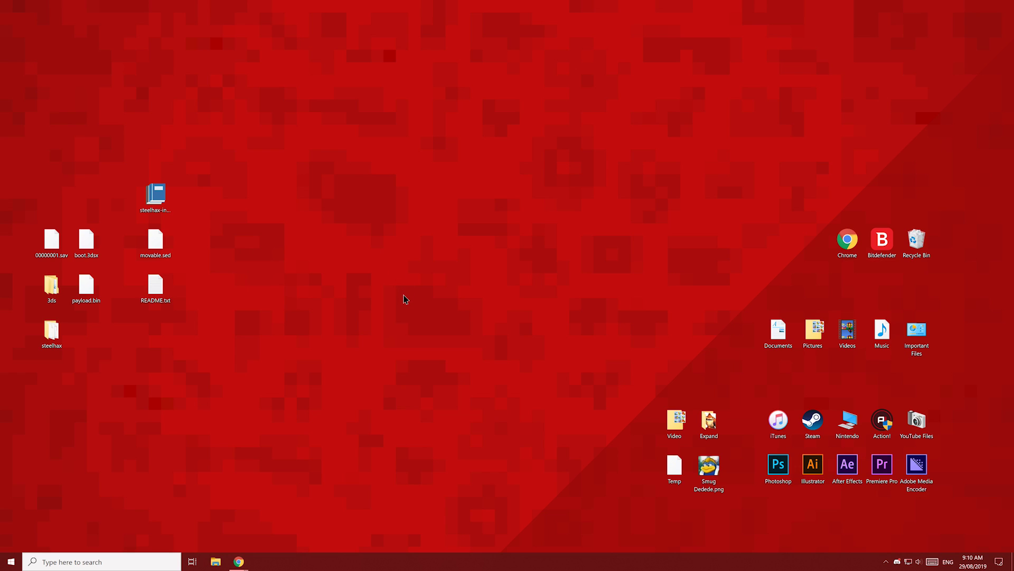
# Move the steelhax archive, 00000001.sav, boot.3dsx, movable.sed, payload.bin, README.txt and the 3ds and steelhax folders from the desktop to the Recycle Bin.
pyautogui.moveTo(23, 179); pyautogui.dragTo(200, 360)
pyautogui.moveTo(158, 290); pyautogui.dragTo(922, 239)
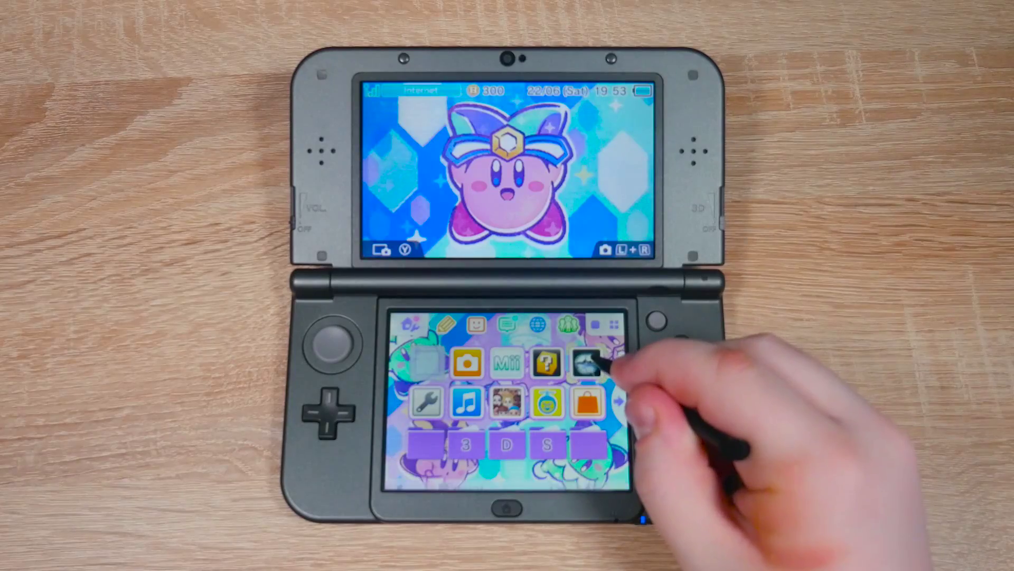
pyautogui.click(586, 362)
pyautogui.click(587, 362)
pyautogui.click(591, 465)
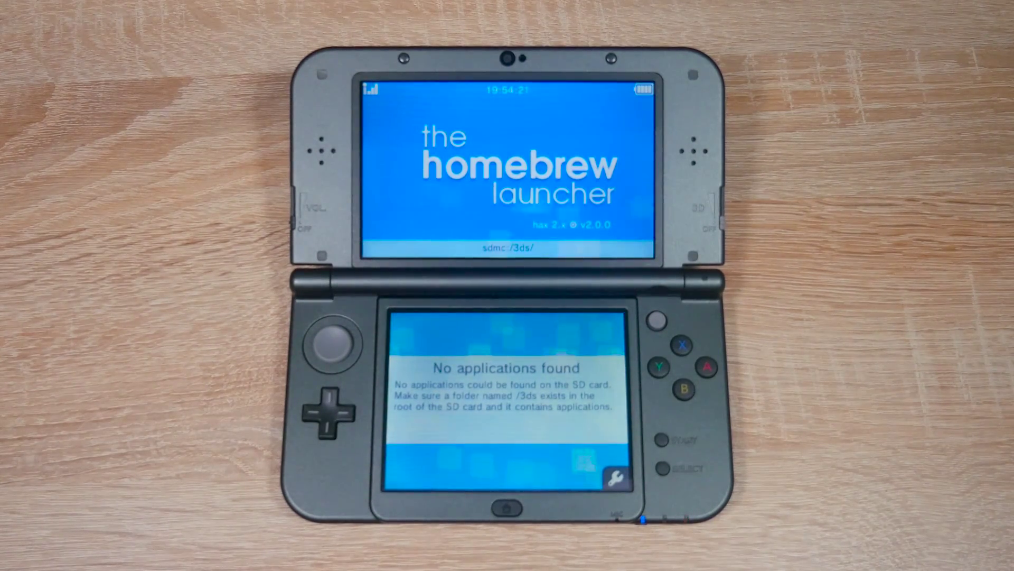
pyautogui.click(662, 439)
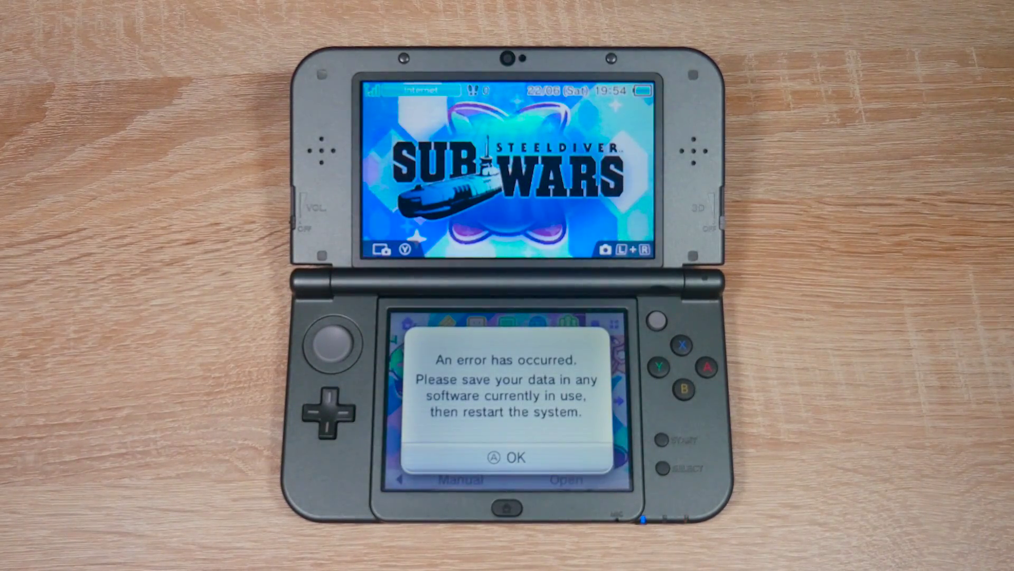
pyautogui.click(578, 457)
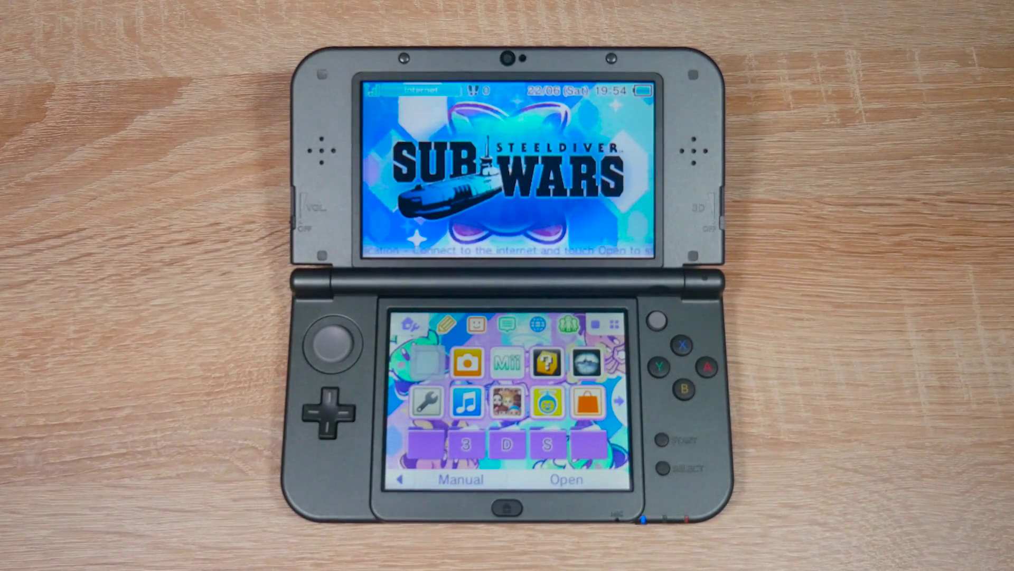
pyautogui.click(586, 362)
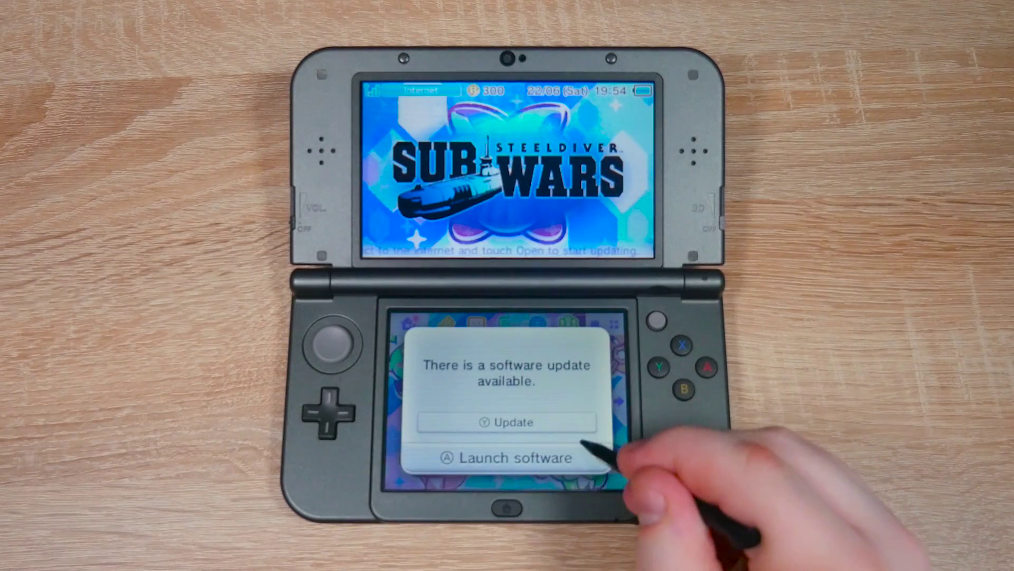
pyautogui.click(589, 456)
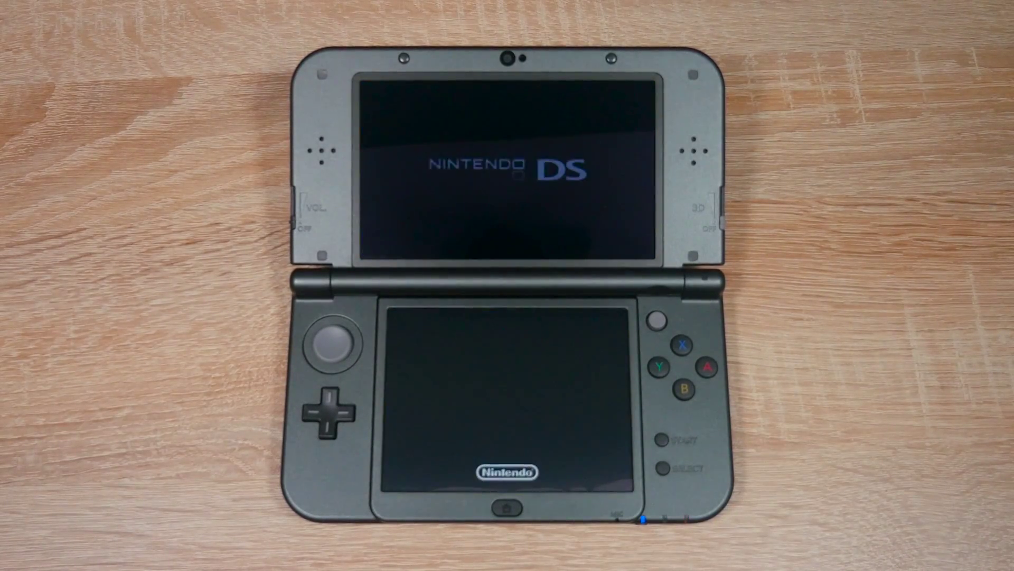